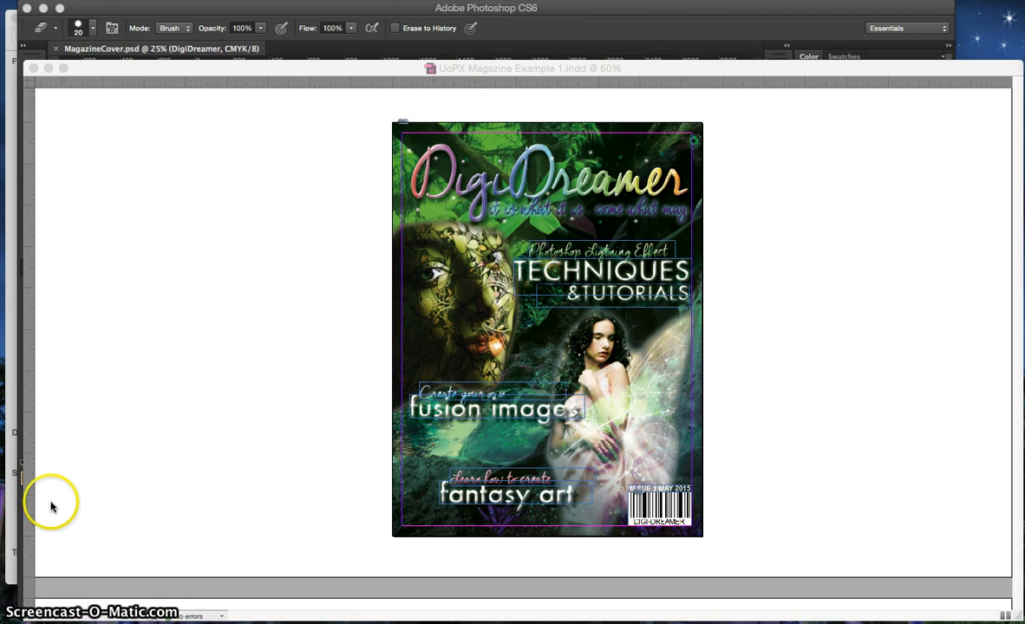
# Switch to Photoshop and review the layers and their effects in MagazineCover.psd.
pyautogui.click(382, 10)
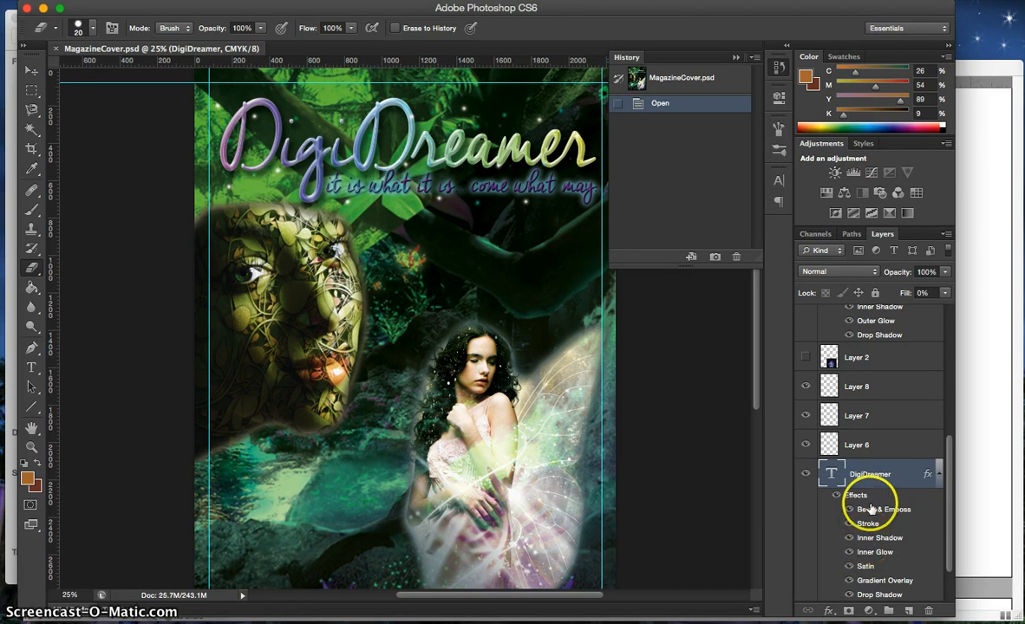
pyautogui.scroll(-3, 867, 525)
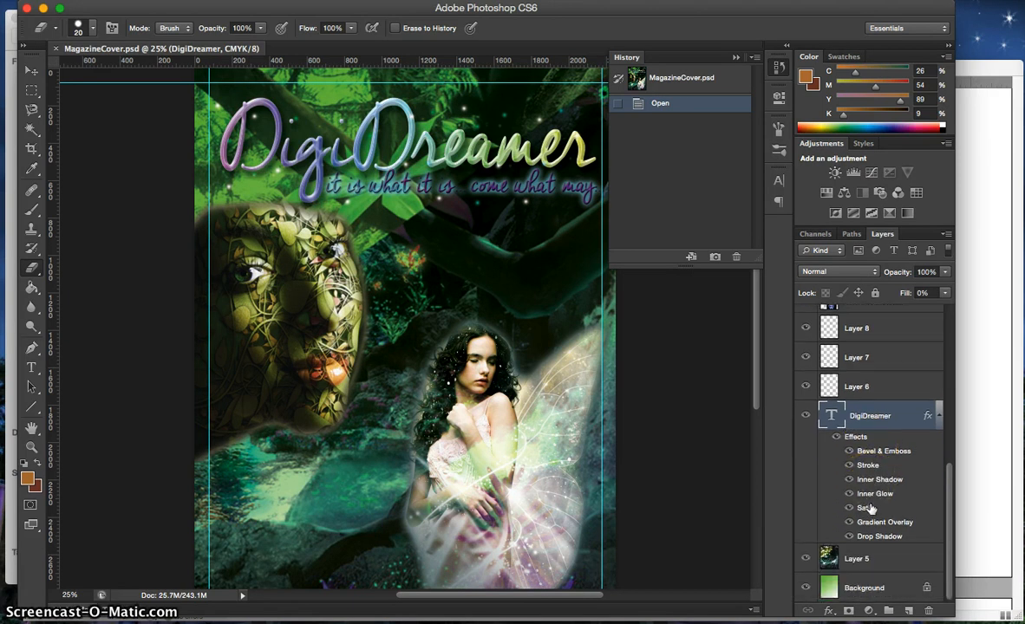
pyautogui.scroll(10, 869, 509)
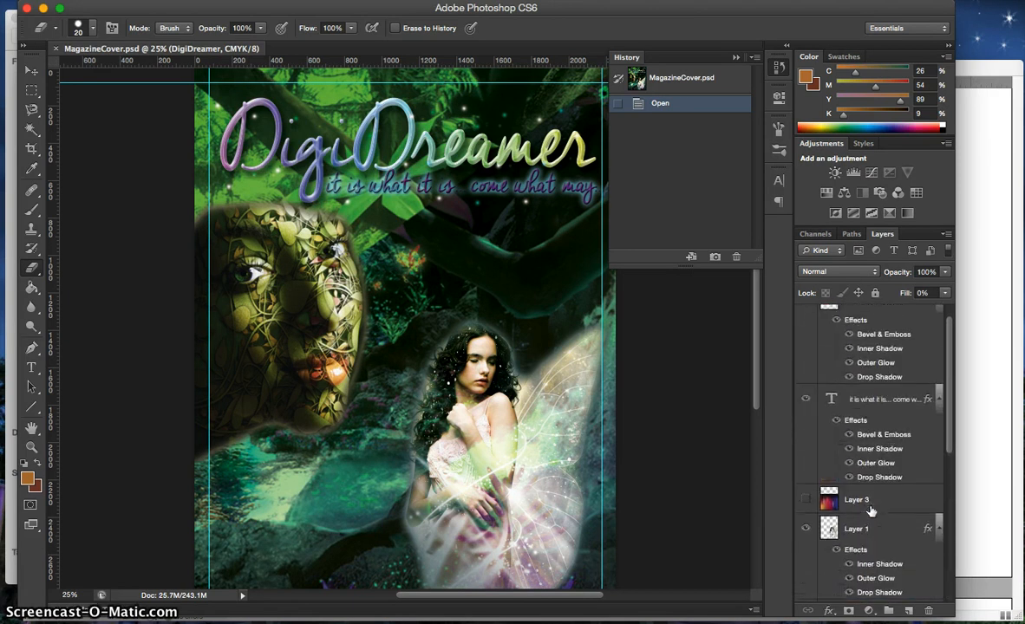
pyautogui.scroll(1, 869, 511)
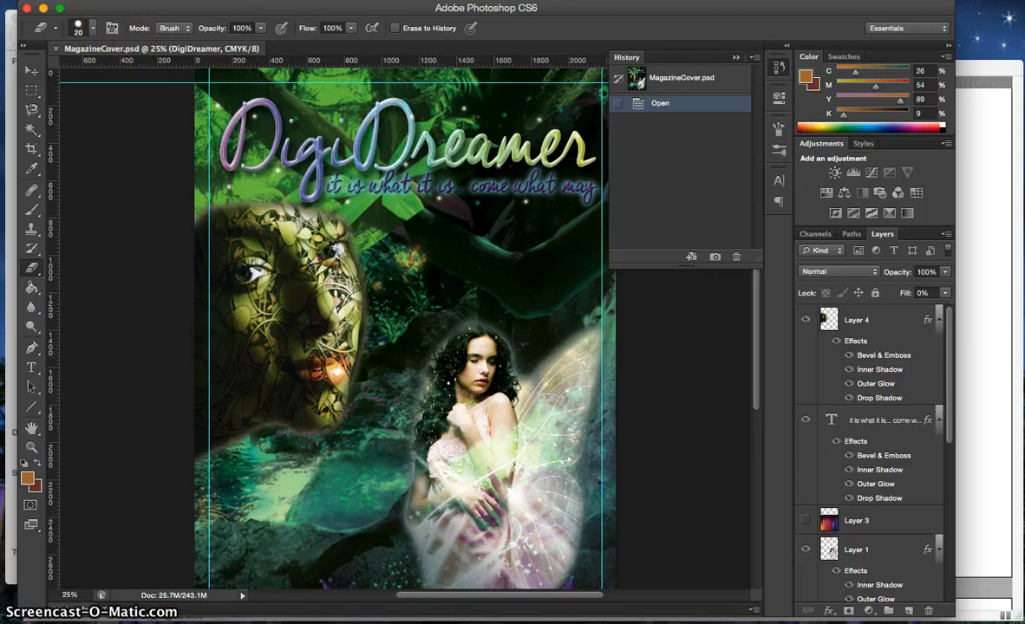
# Create a new document 7.5 inches wide and 10 inches high at 300 pixels/inch in CMYK Color with white background contents.
pyautogui.click(70, 1)
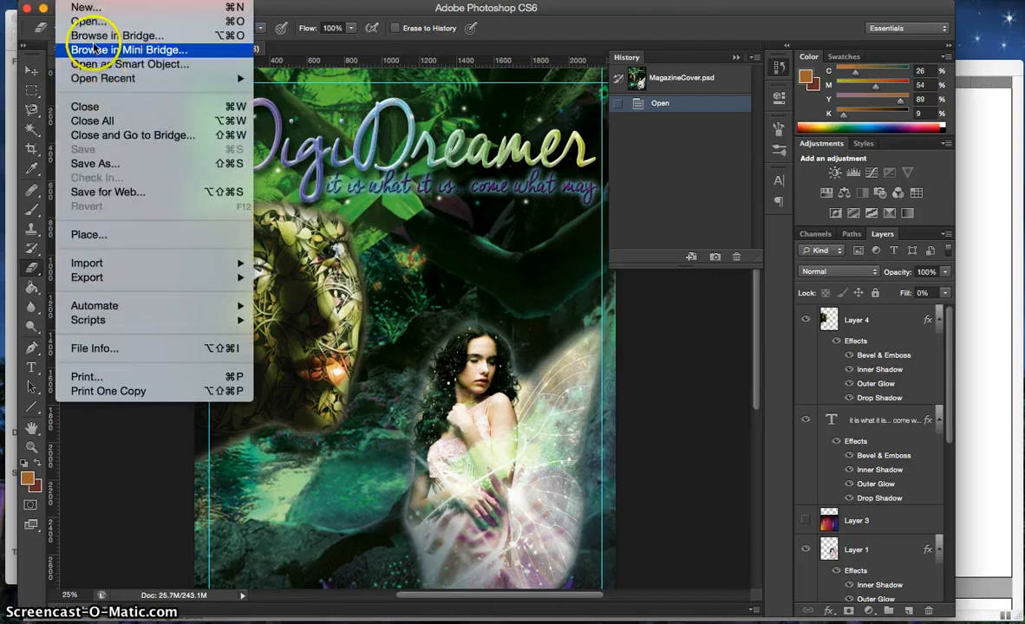
pyautogui.click(87, 8)
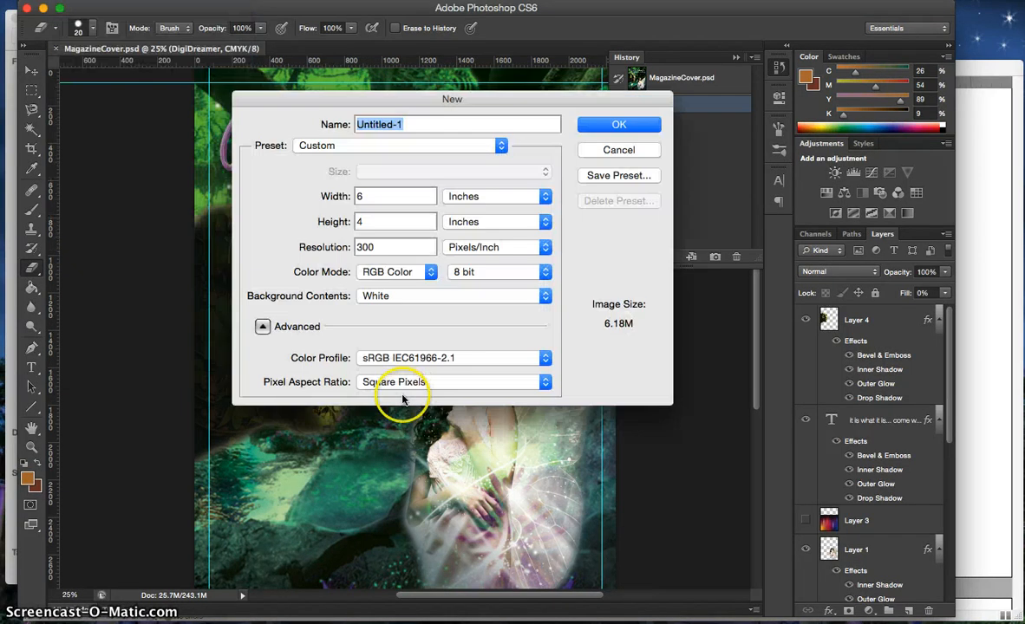
pyautogui.click(364, 194)
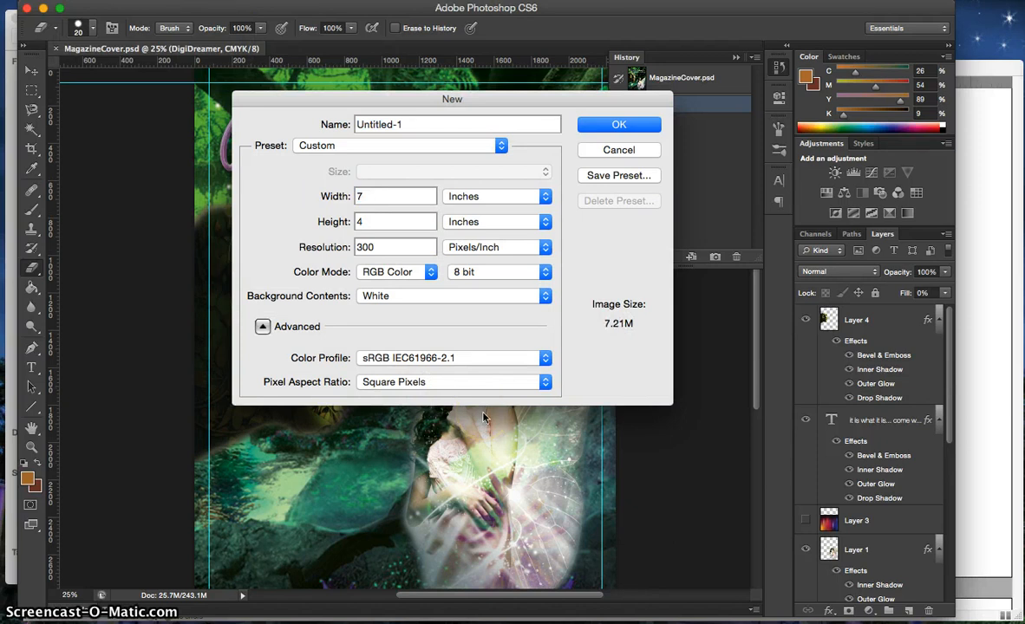
pyautogui.click(369, 221)
pyautogui.doubleClick(368, 222)
pyautogui.write('10')
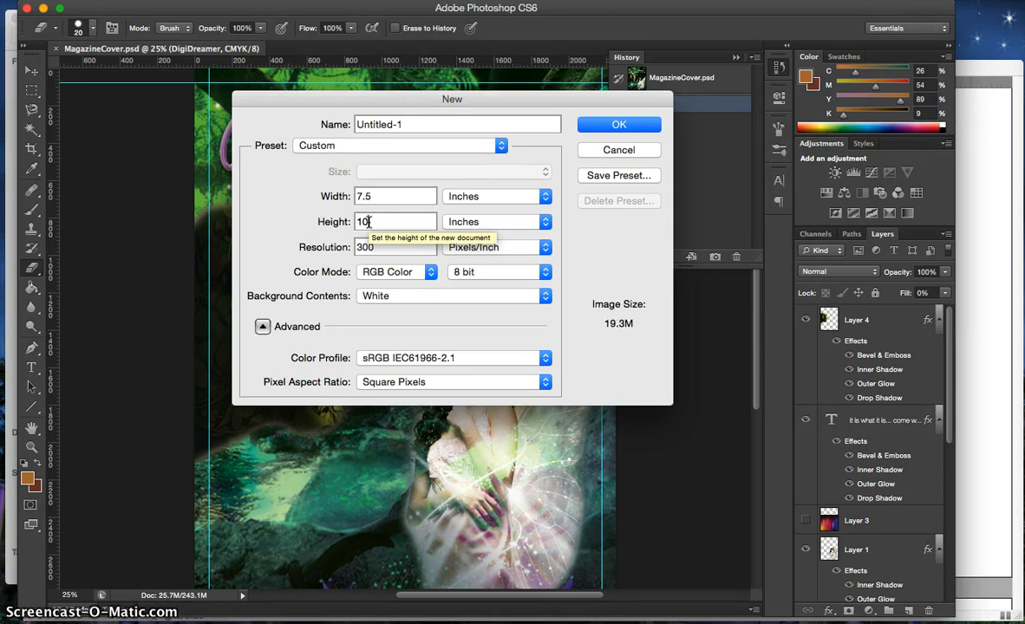
pyautogui.click(403, 250)
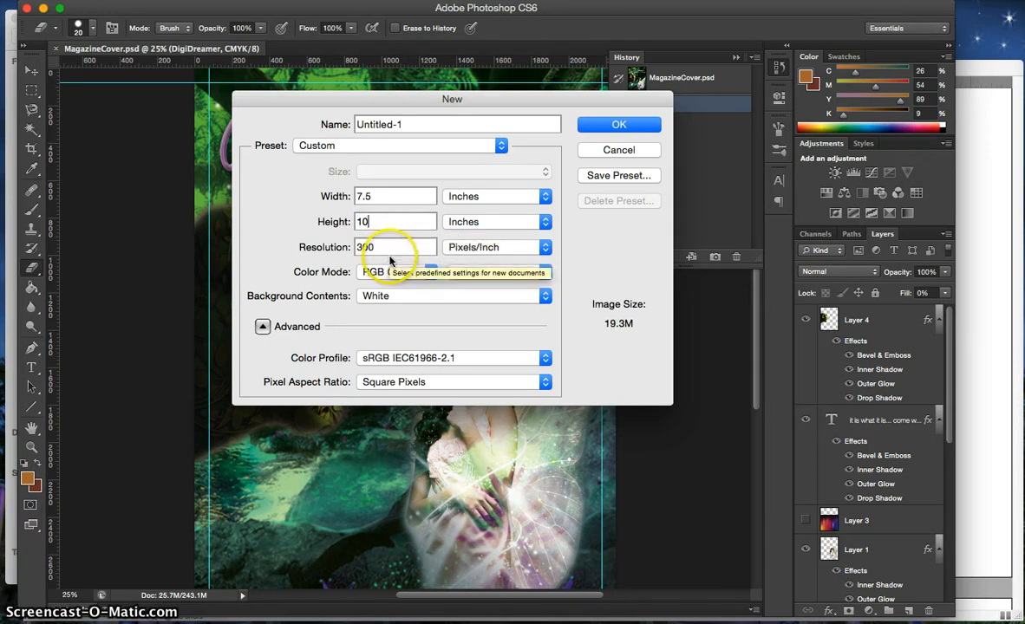
pyautogui.click(429, 273)
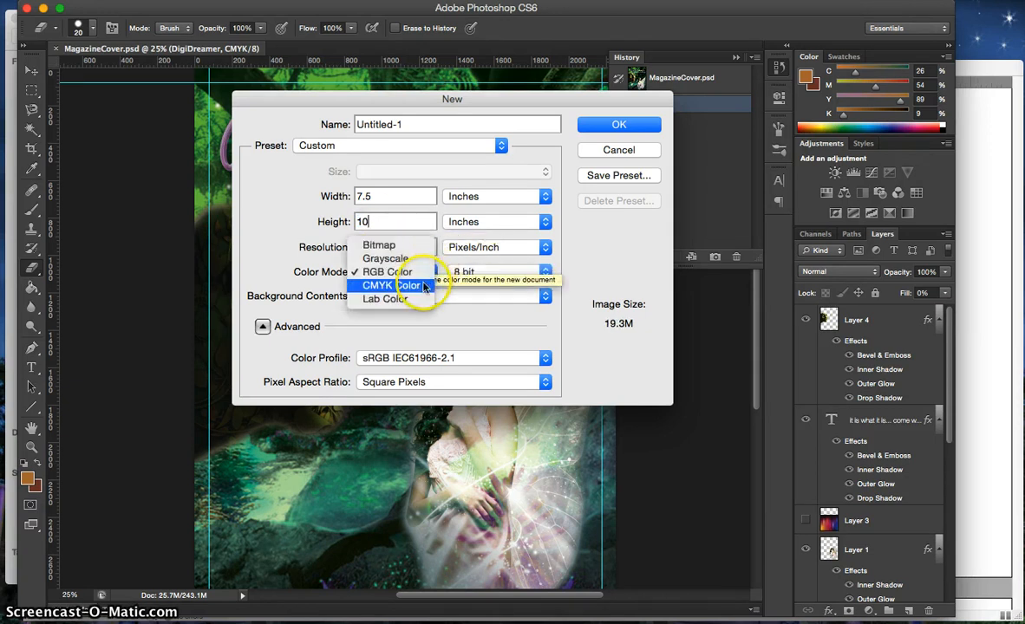
pyautogui.click(415, 285)
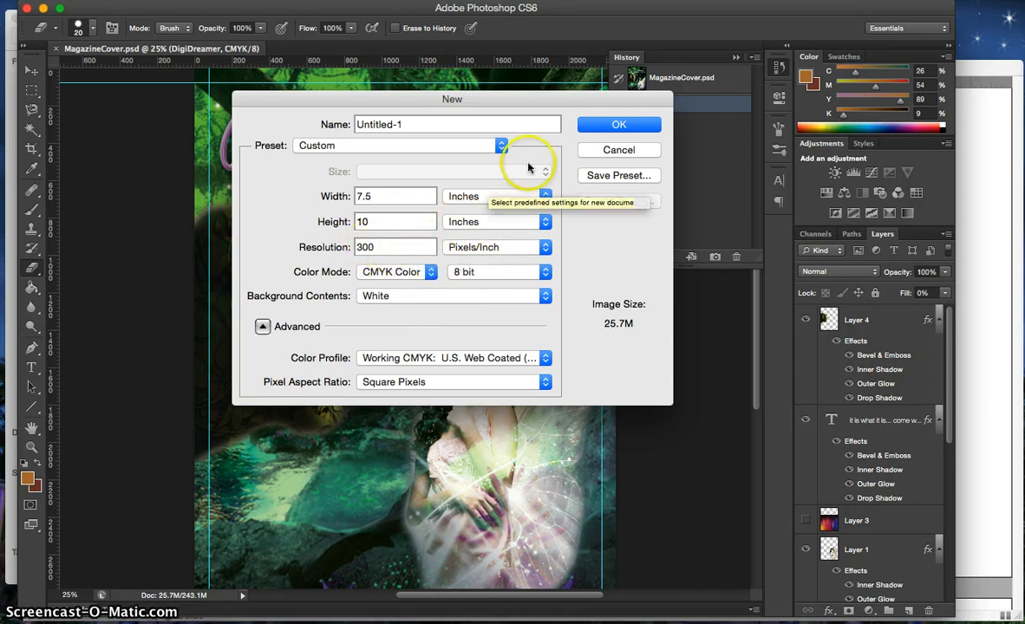
pyautogui.click(617, 124)
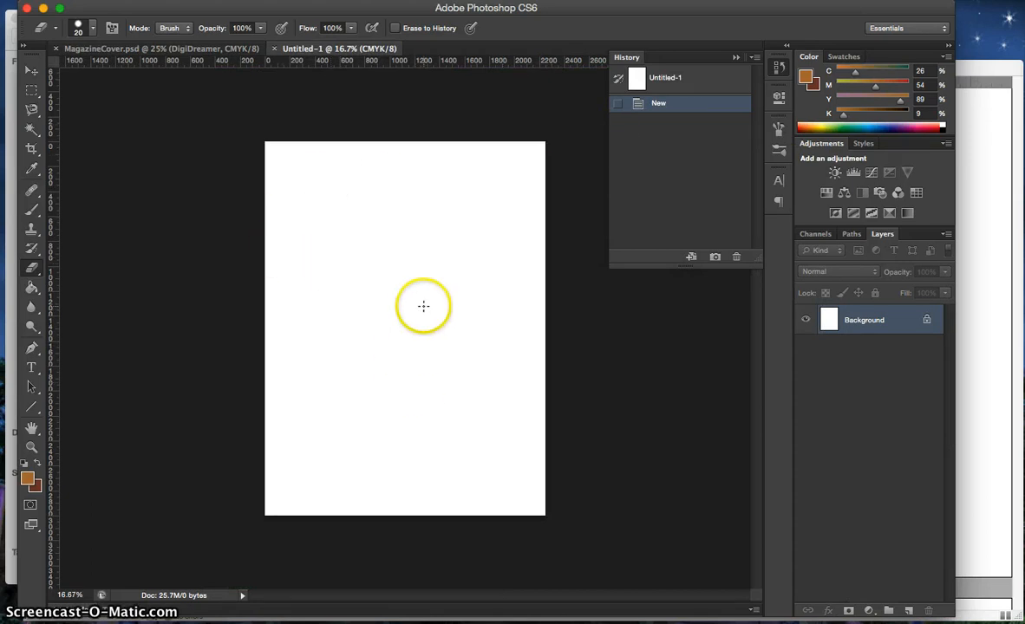
# Switch the ruler units to inches and place four margin guides about 0.25 inch inside the page edges.
pyautogui.rightClick(344, 61)
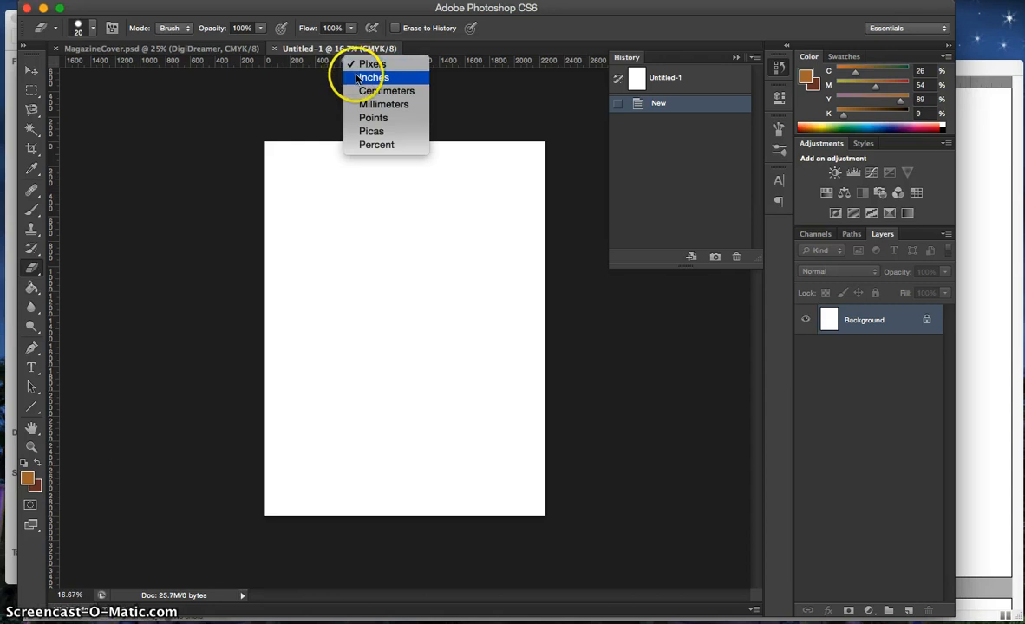
pyautogui.click(351, 75)
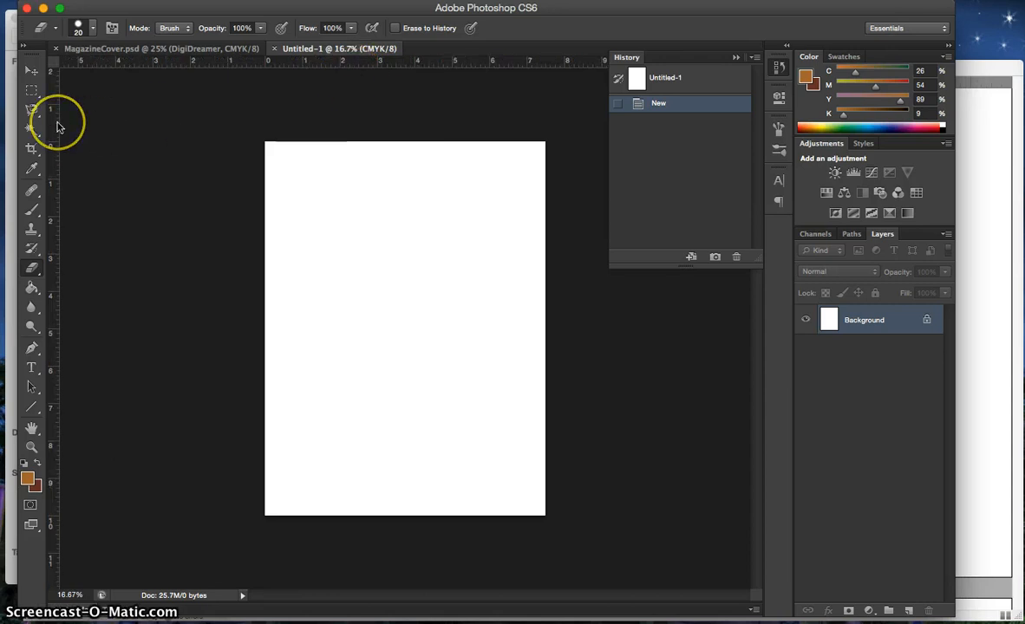
pyautogui.moveTo(54, 171); pyautogui.dragTo(275, 223)
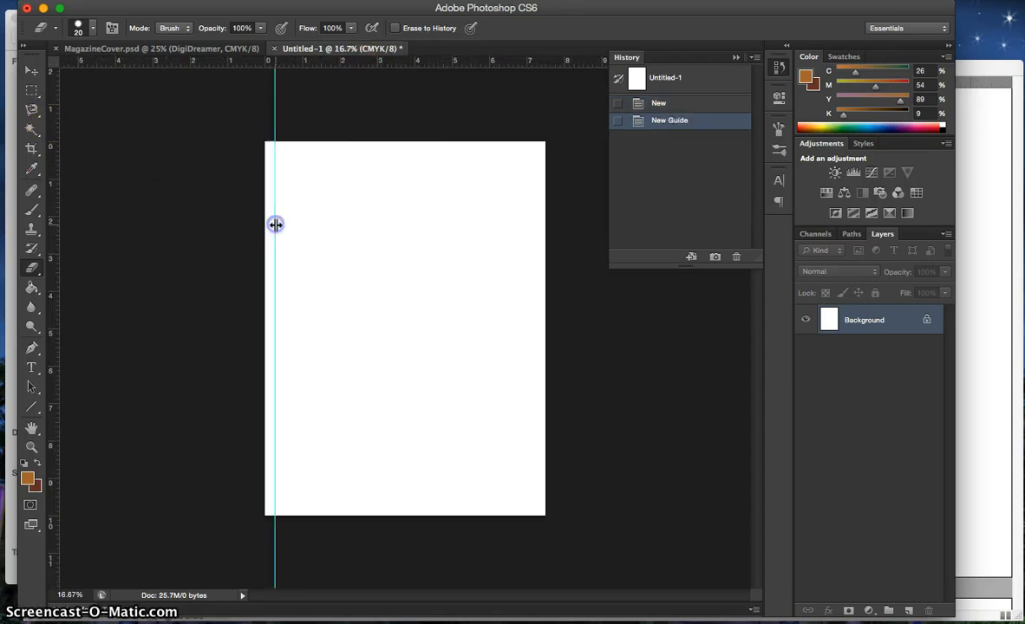
pyautogui.moveTo(248, 70); pyautogui.dragTo(250, 153)
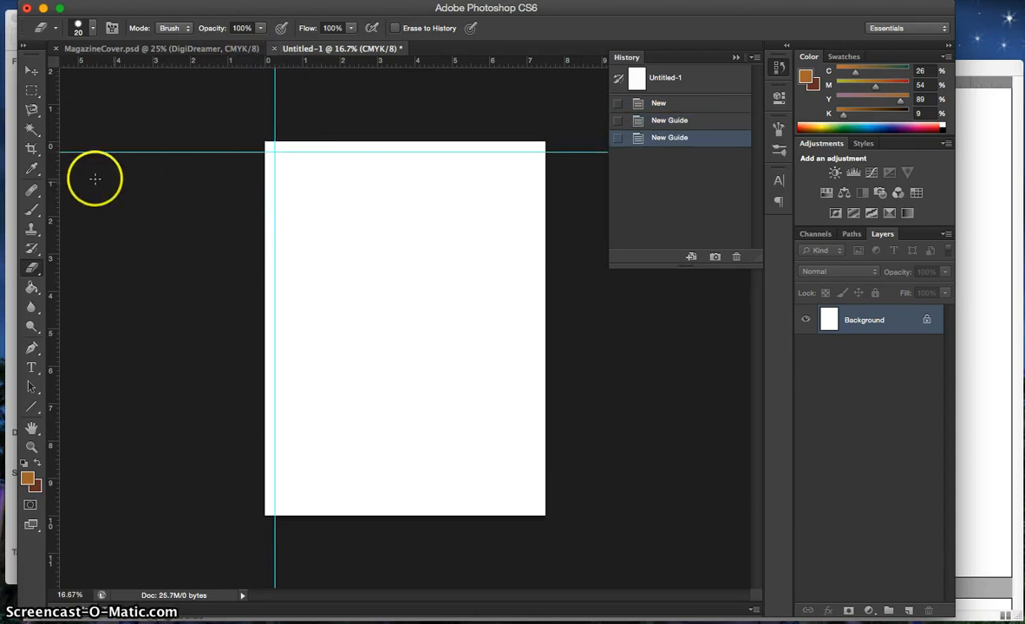
pyautogui.moveTo(53, 187); pyautogui.dragTo(534, 264)
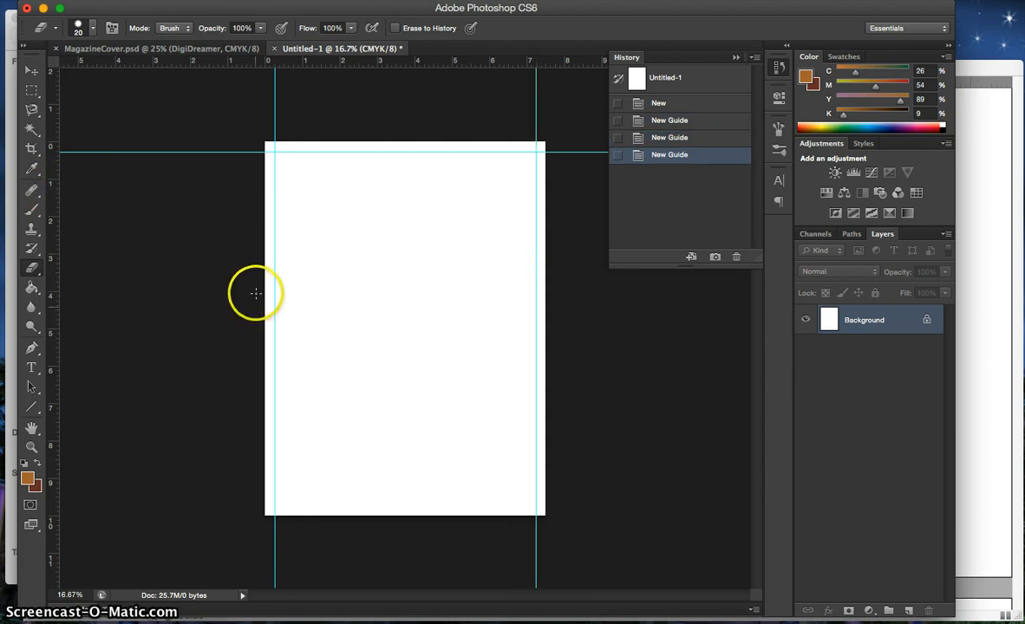
pyautogui.moveTo(368, 64); pyautogui.dragTo(392, 505)
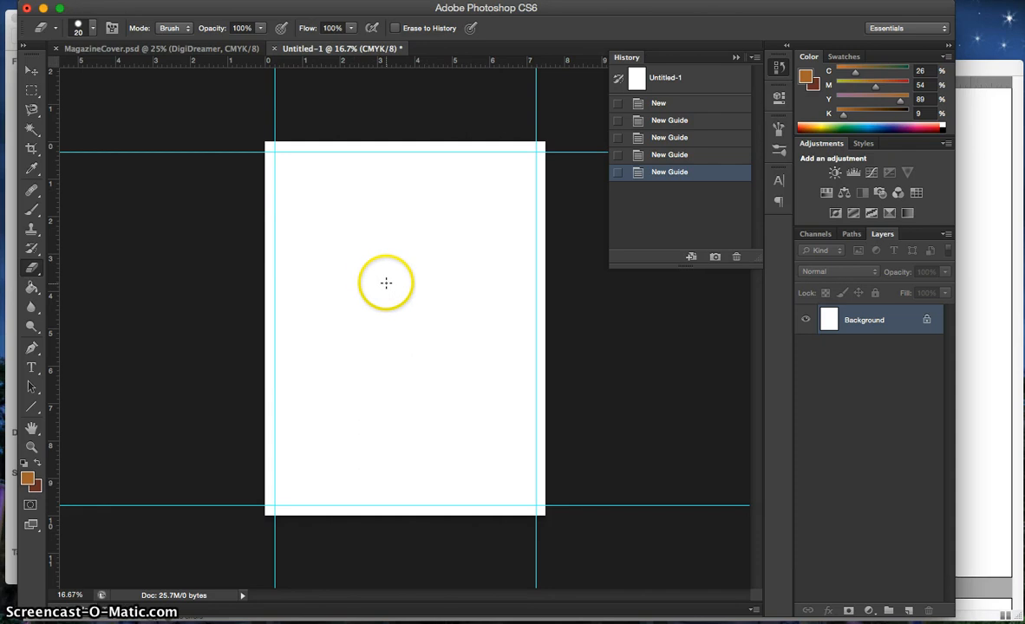
pyautogui.moveTo(386, 283); pyautogui.dragTo(447, 313)
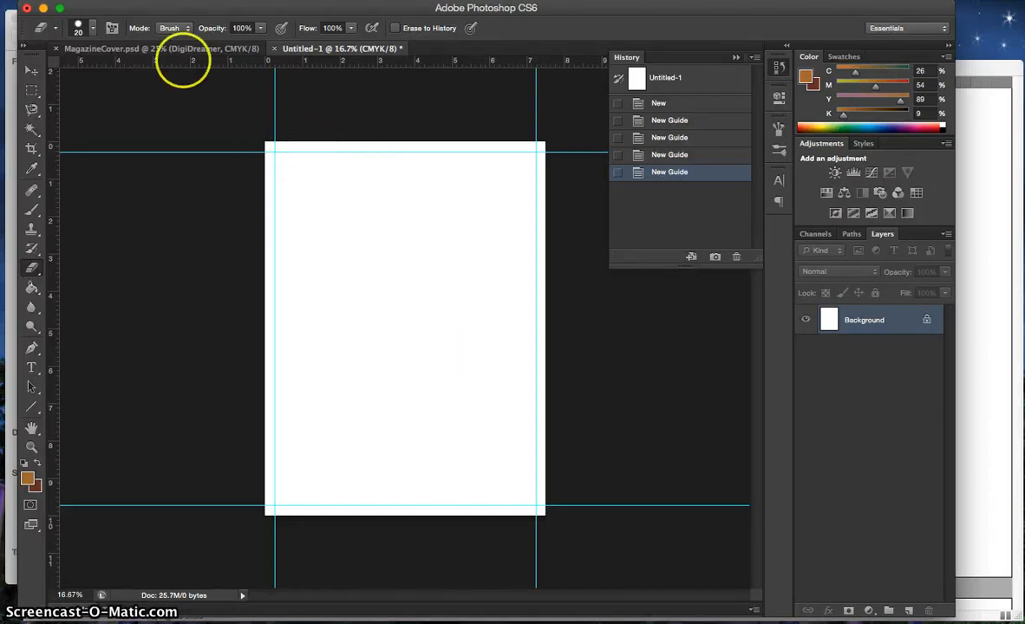
# Switch to MagazineCover.psd and examine how the cover artwork sits relative to its margin guides.
pyautogui.click(146, 50)
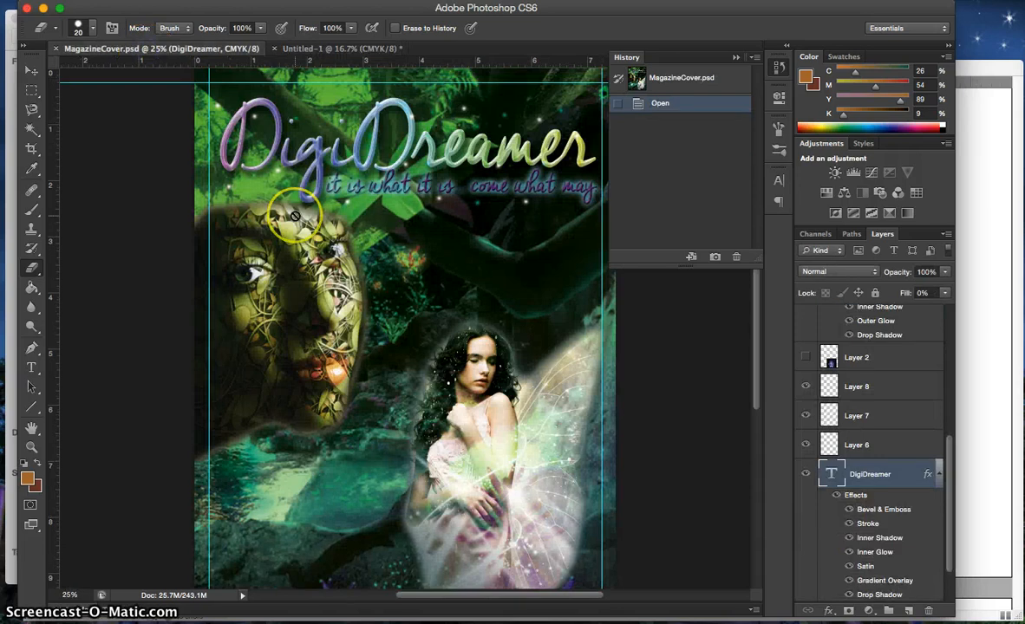
pyautogui.scroll(3, 271, 198)
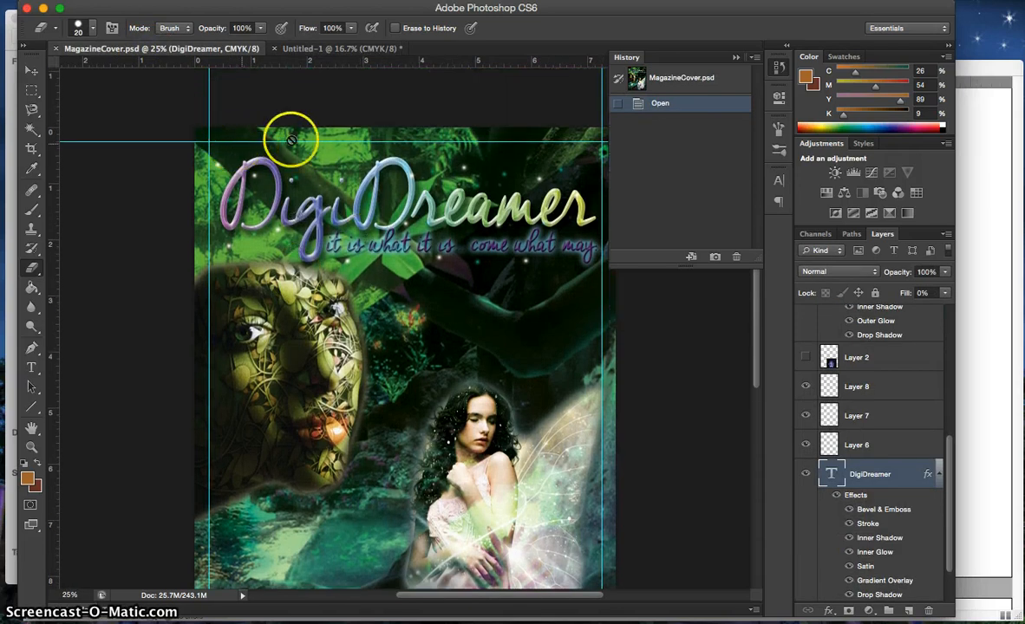
pyautogui.scroll(-1, 529, 433)
pyautogui.scroll(-8, 544, 454)
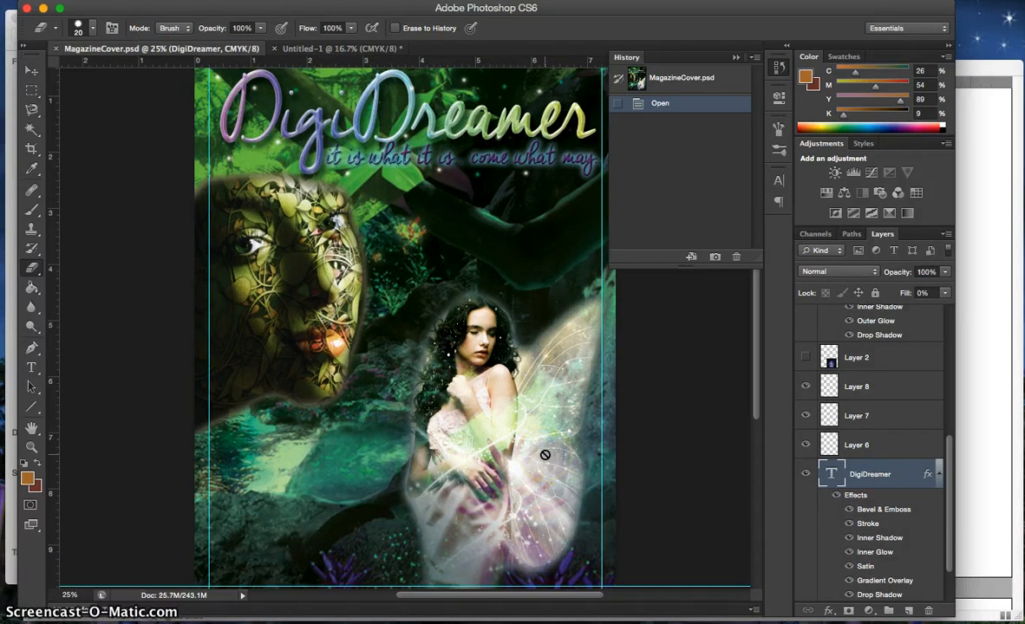
pyautogui.scroll(5, 544, 454)
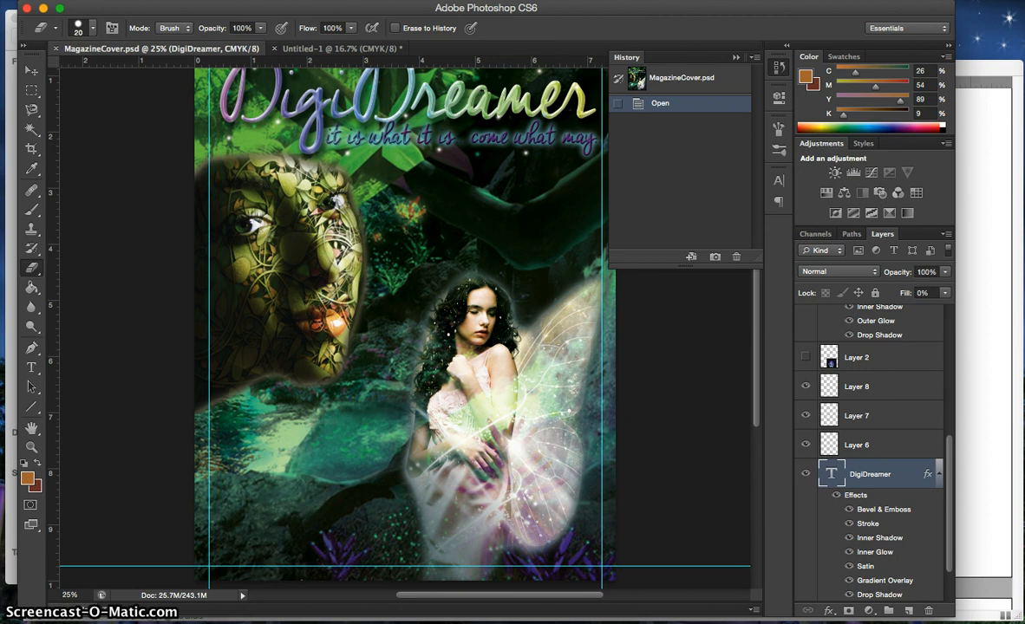
pyautogui.click(71, 0)
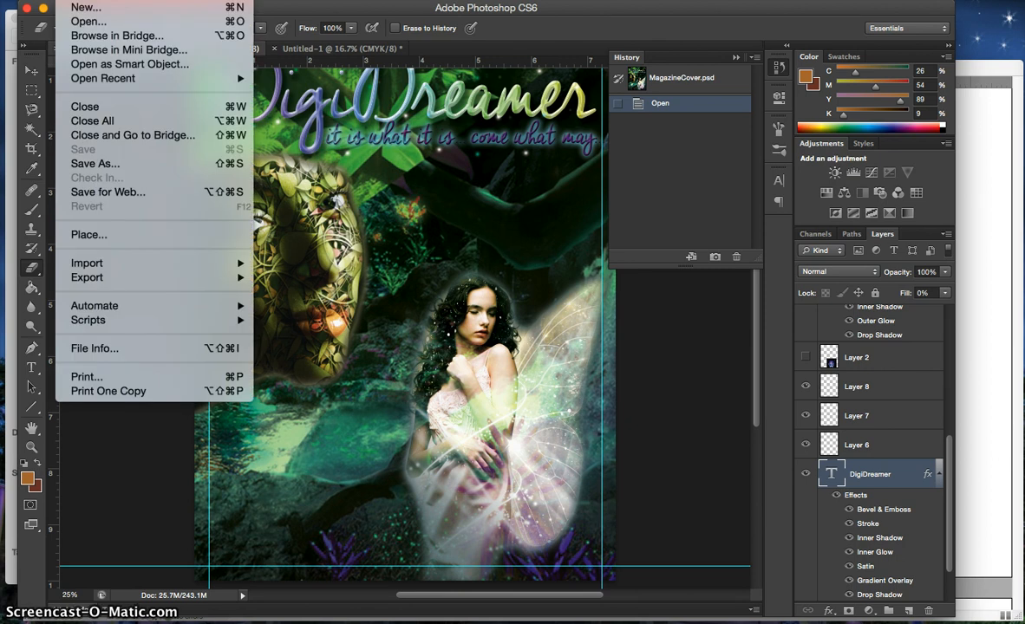
pyautogui.click(71, 0)
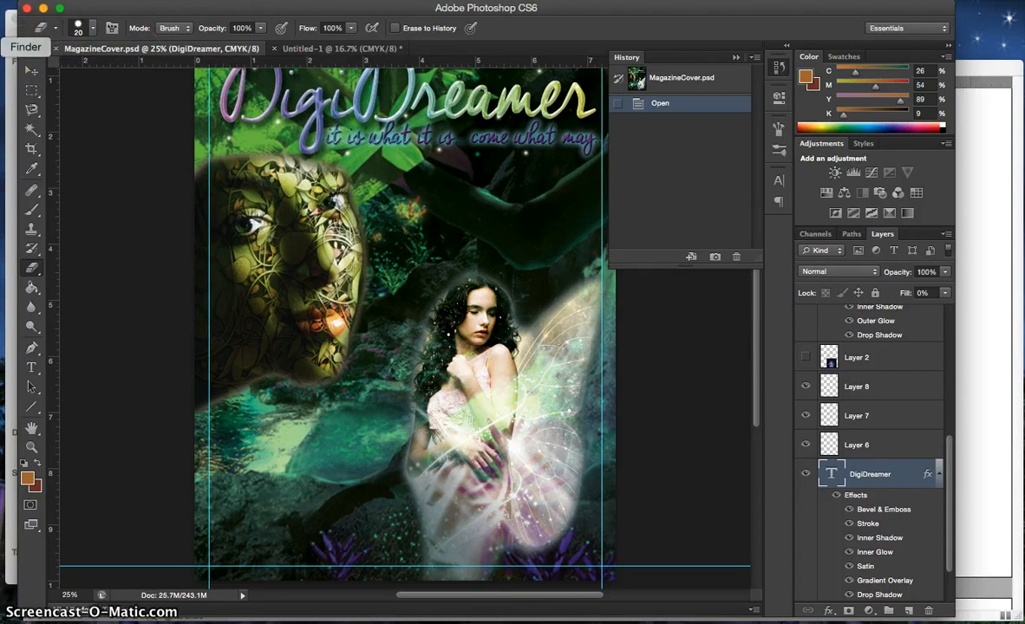
# Switch to Finder and look over the project files in the UoP Magazine demo folder.
pyautogui.click(10, 49)
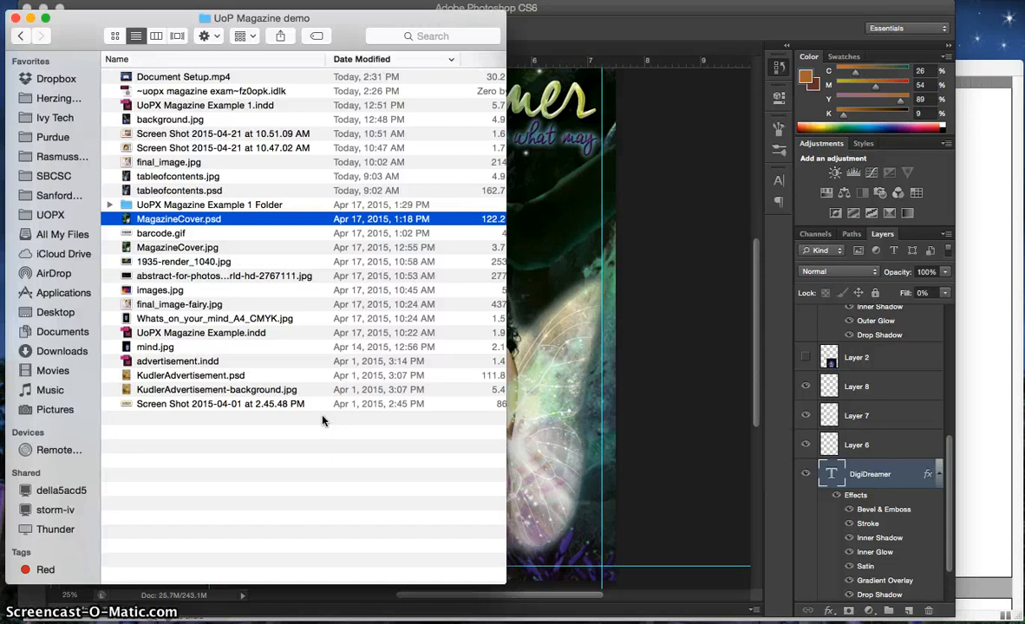
pyautogui.click(317, 403)
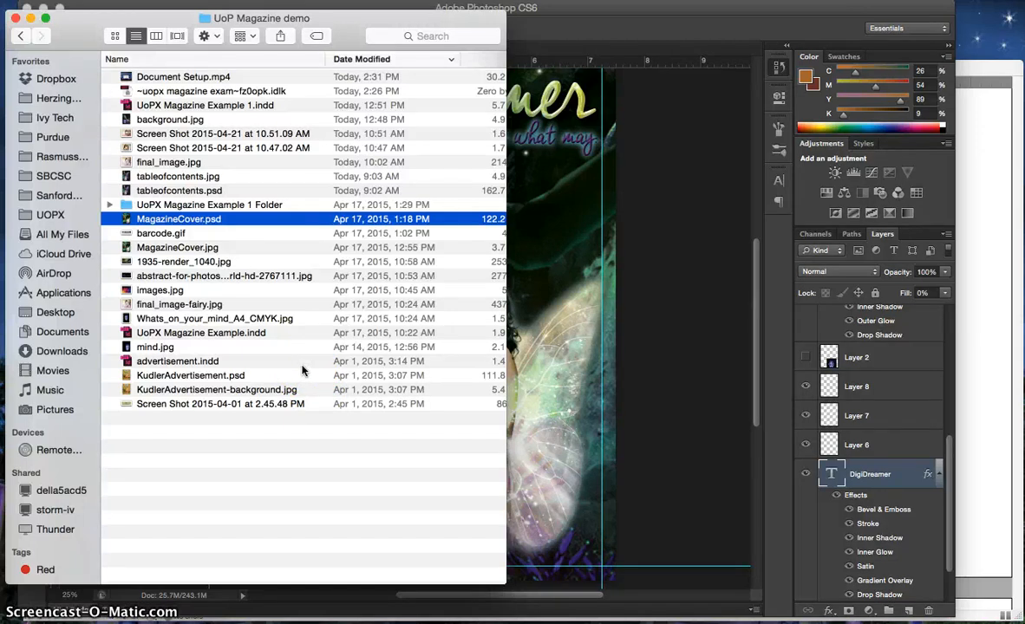
pyautogui.click(317, 370)
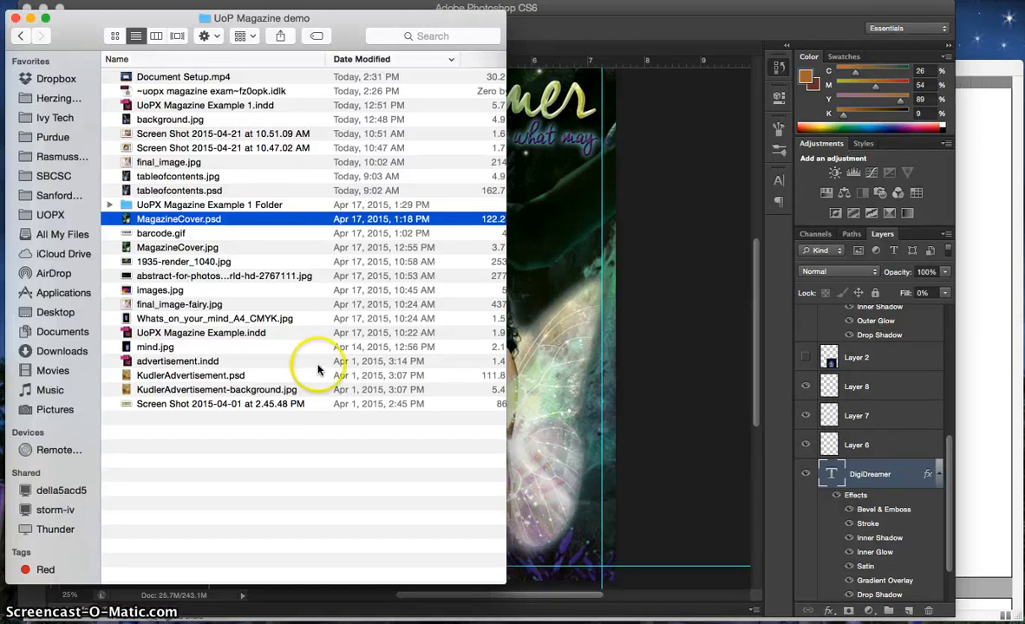
# Return to Photoshop and review the MagazineCover.psd artwork from the masthead down to the lower edge.
pyautogui.click(651, 437)
pyautogui.scroll(5, 410, 341)
pyautogui.hscroll(-1, 410, 340)
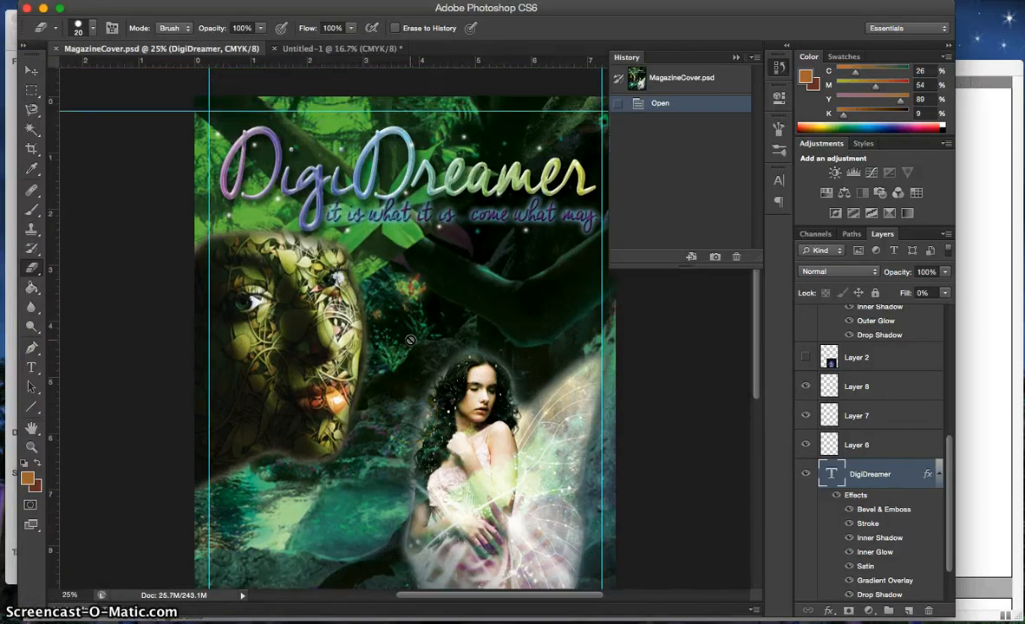
pyautogui.scroll(-5, 410, 341)
pyautogui.hscroll(1, 410, 341)
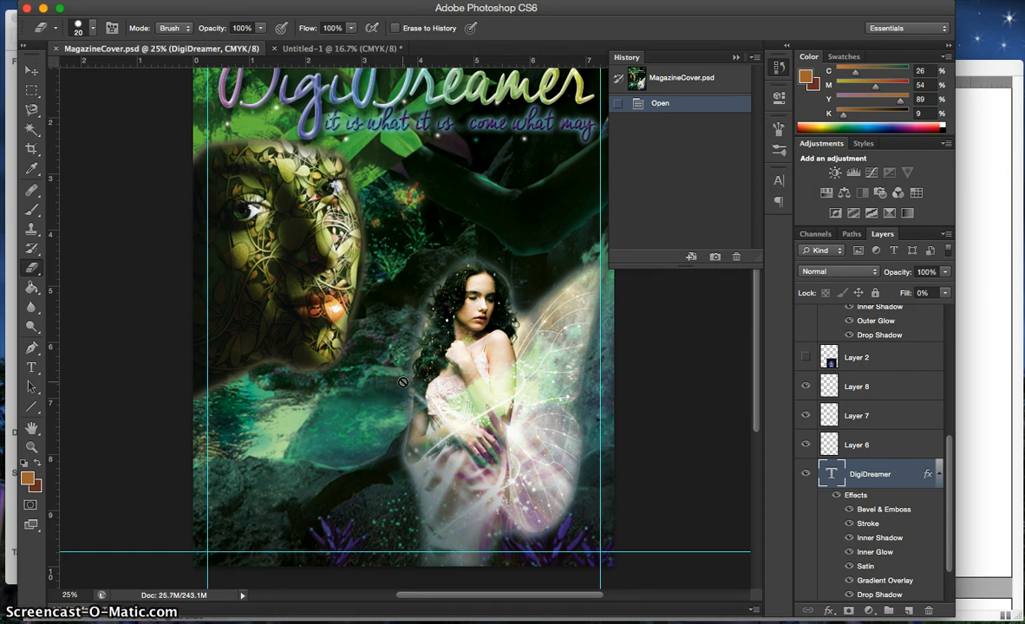
pyautogui.scroll(2, 403, 382)
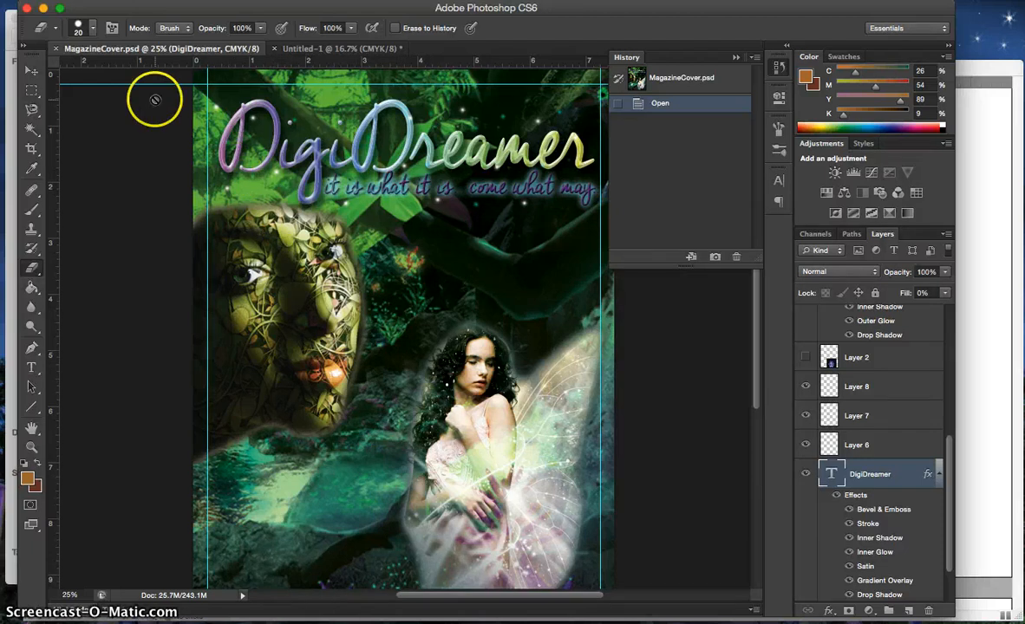
# Minimize Photoshop, switch to UoPX Magazine Example 1.indd in InDesign and move the Tools panel fully into view.
pyautogui.click(44, 9)
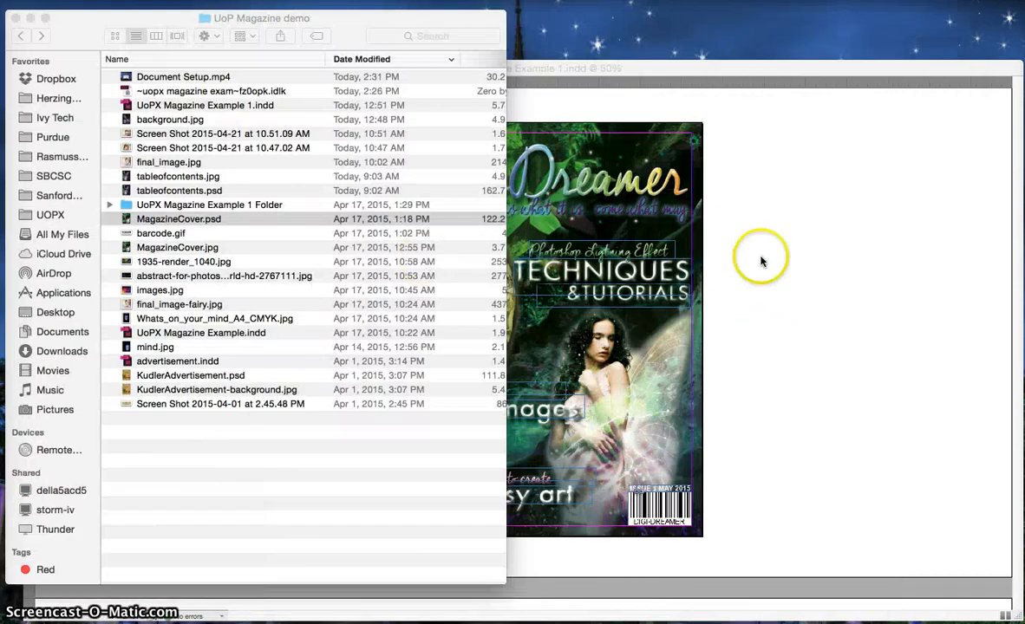
pyautogui.click(604, 69)
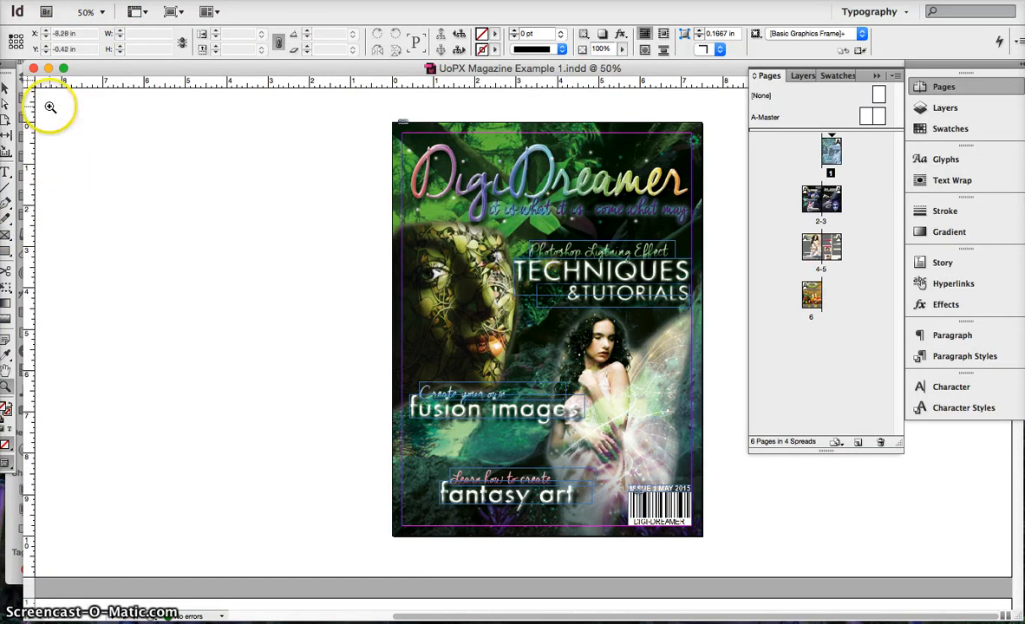
pyautogui.moveTo(10, 66); pyautogui.dragTo(27, 79)
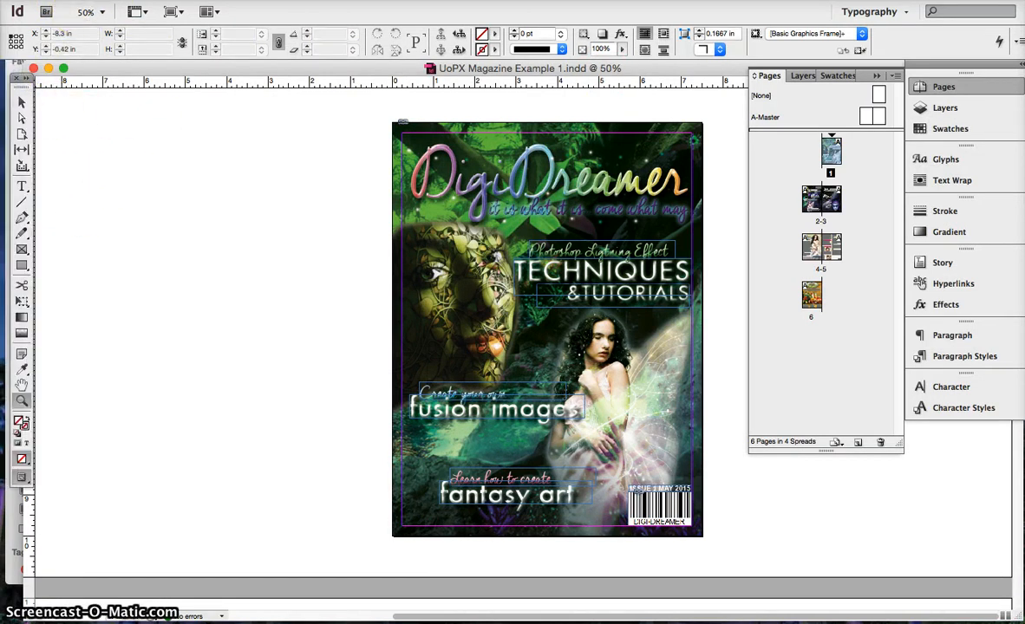
# Create a new print document 7.5 in wide and 10 in high with 1p6 margins on all four sides.
pyautogui.click(70, 2)
pyautogui.moveTo(69, 8)
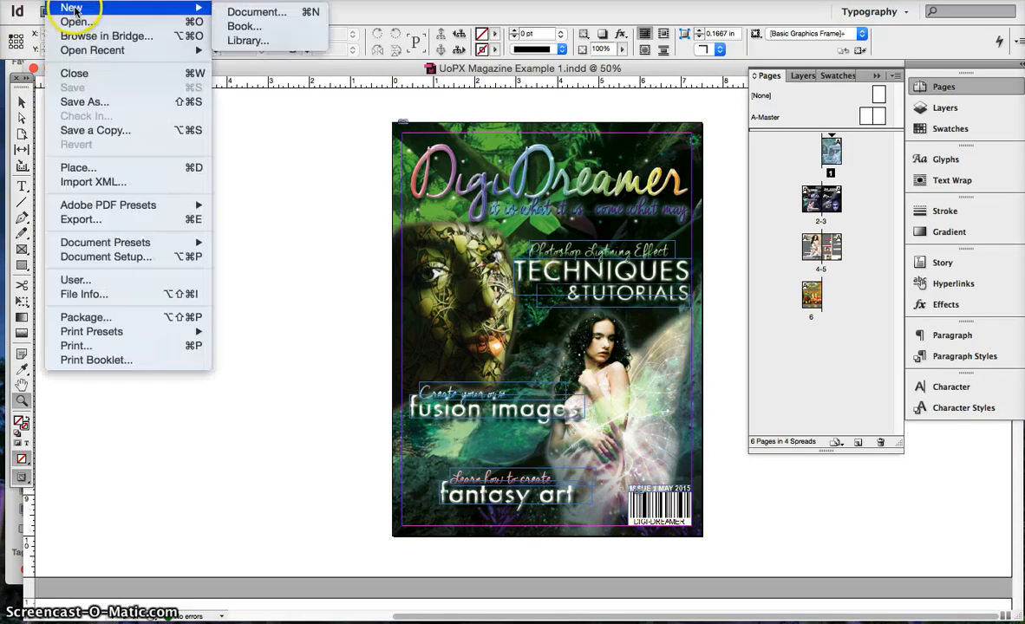
pyautogui.click(256, 12)
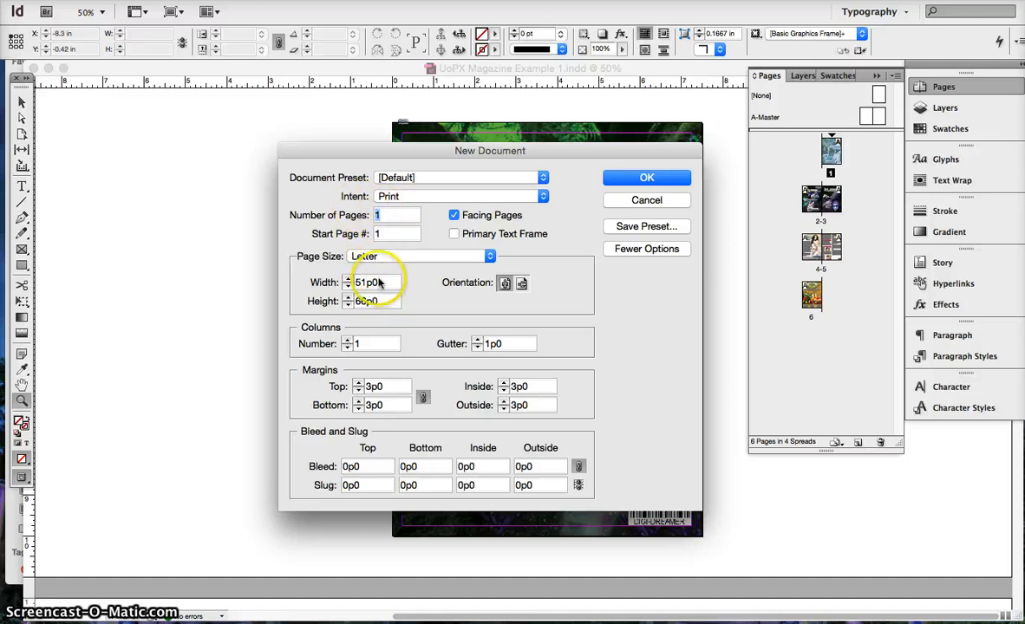
pyautogui.moveTo(380, 283); pyautogui.dragTo(337, 281)
pyautogui.write('7.5in')
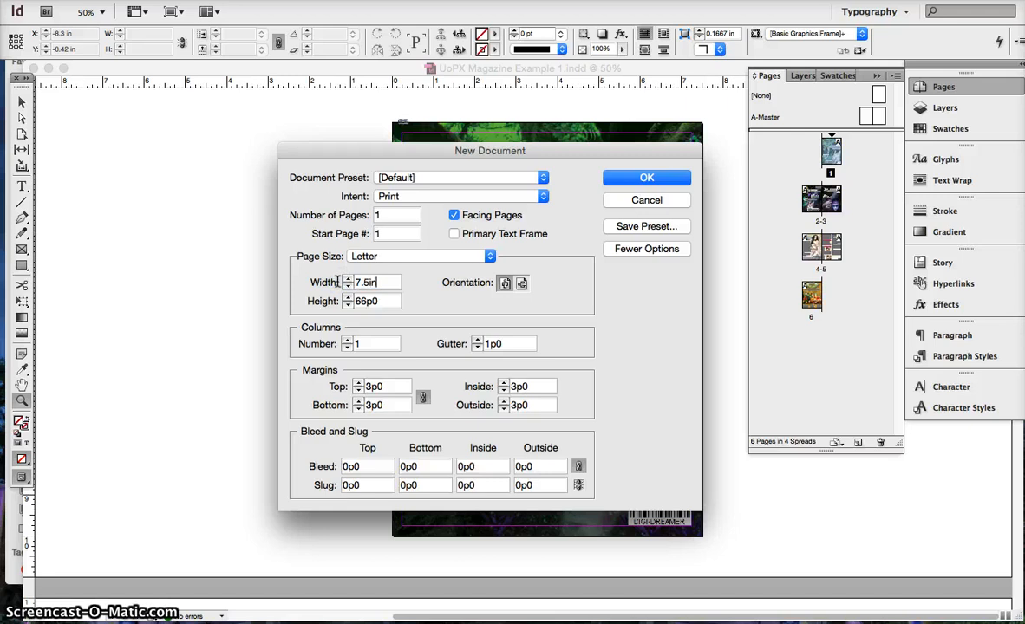
pyautogui.press('Tab')
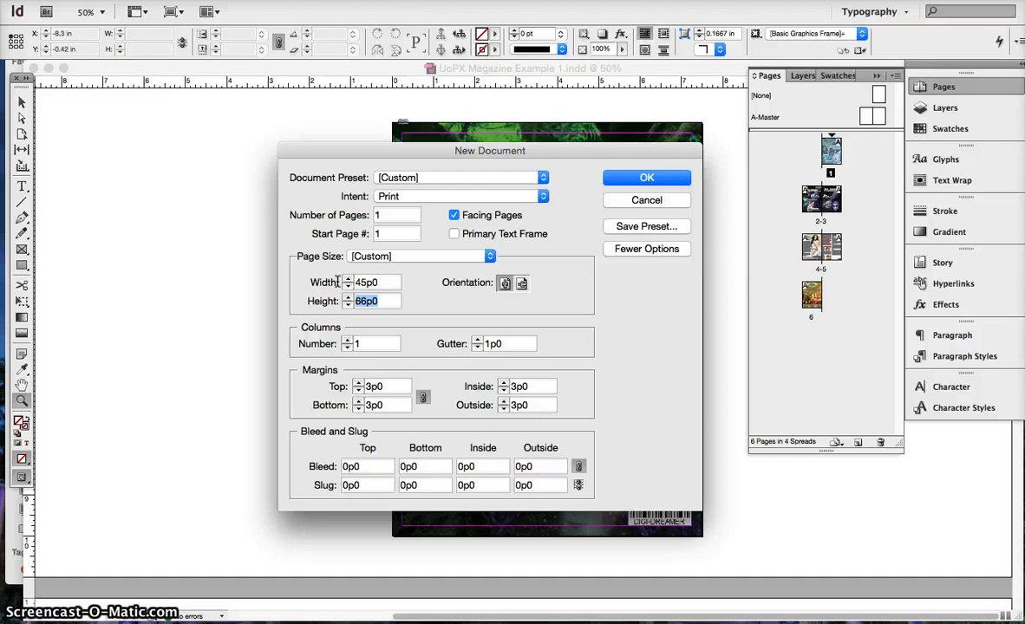
pyautogui.write('10in')
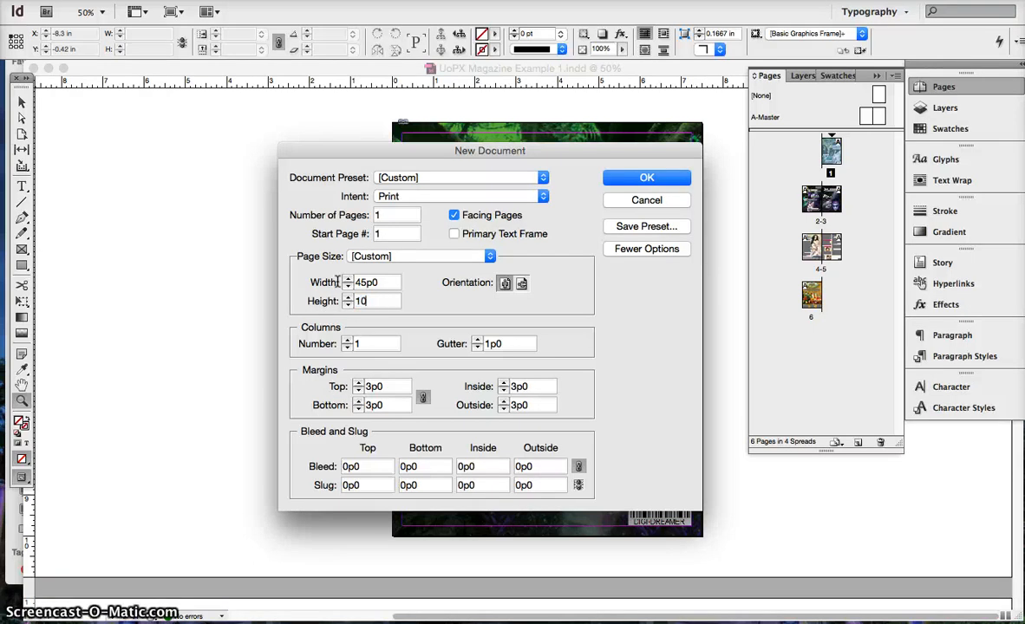
pyautogui.click(362, 343)
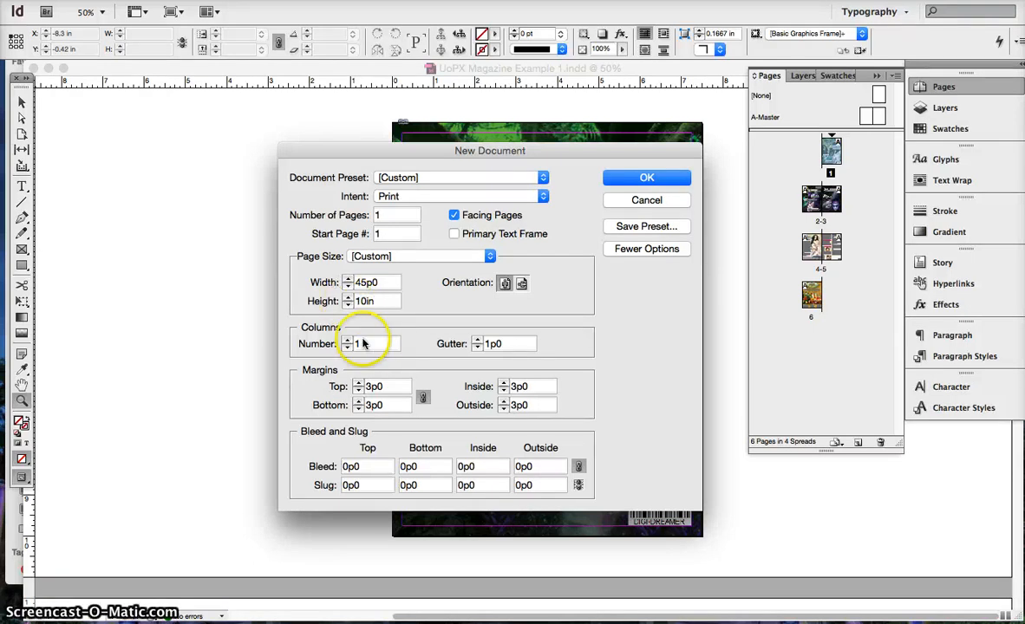
pyautogui.click(382, 386)
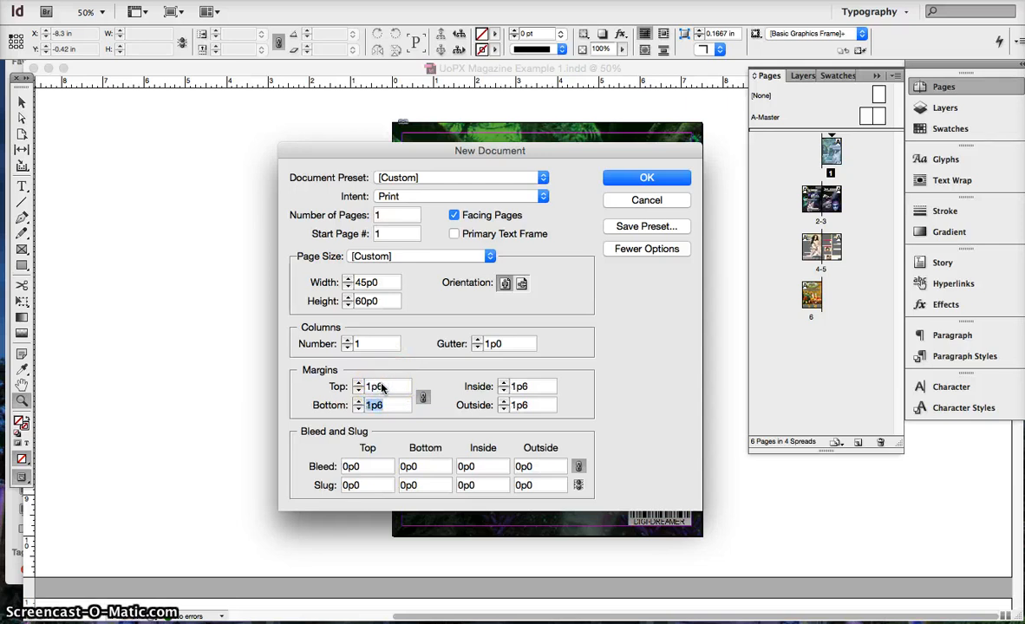
pyautogui.click(649, 178)
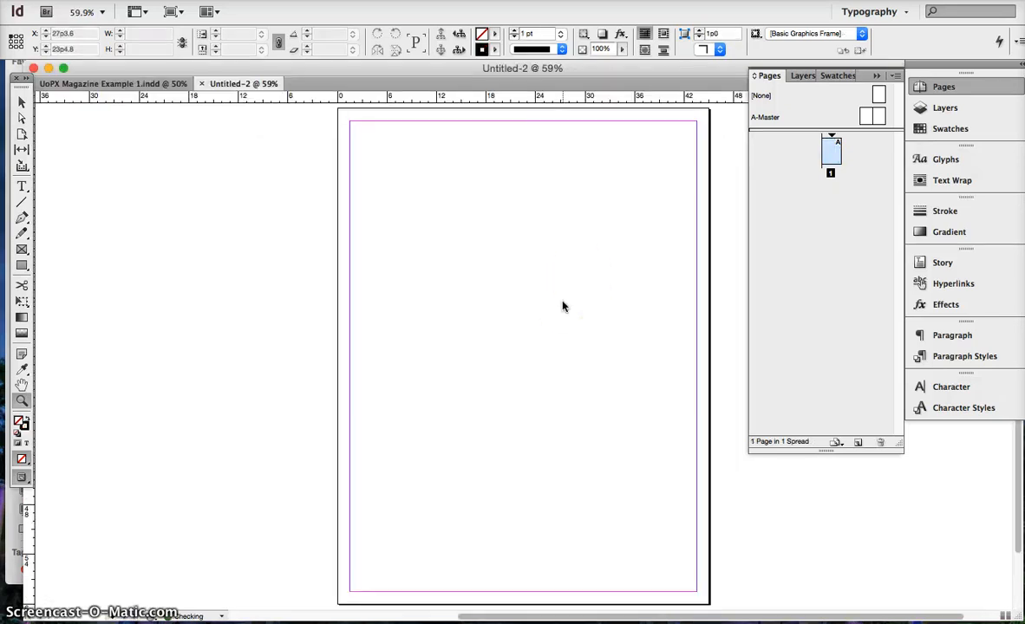
pyautogui.click(768, 75)
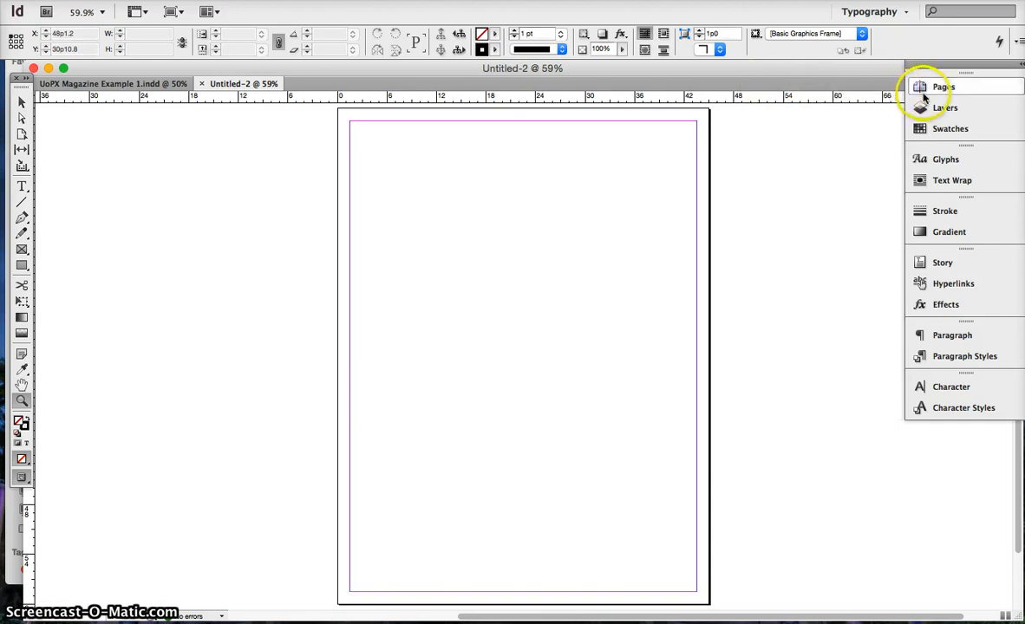
pyautogui.click(921, 89)
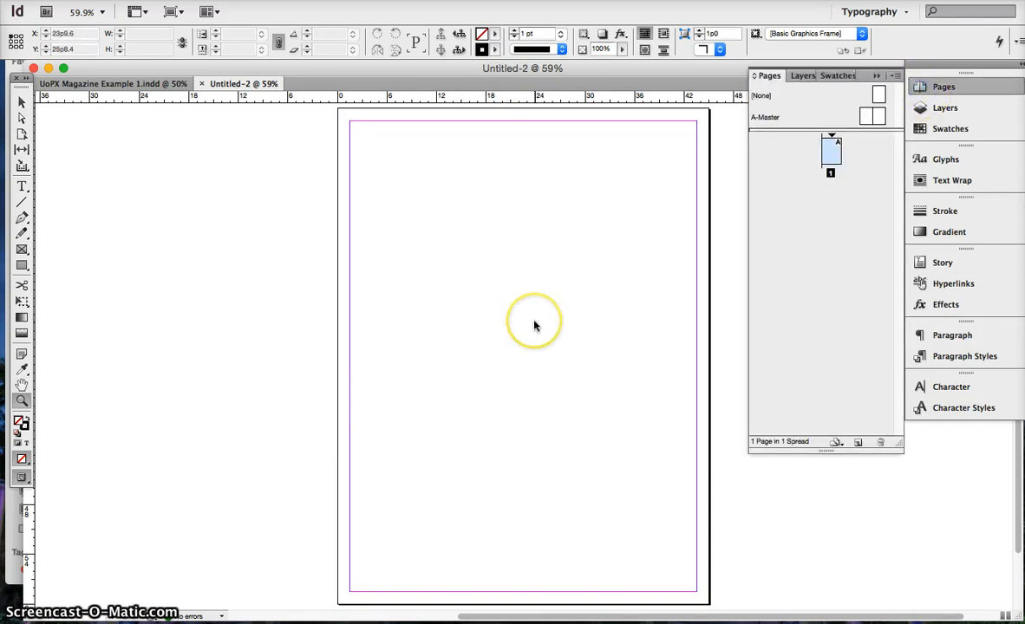
pyautogui.hscroll(3, 534, 326)
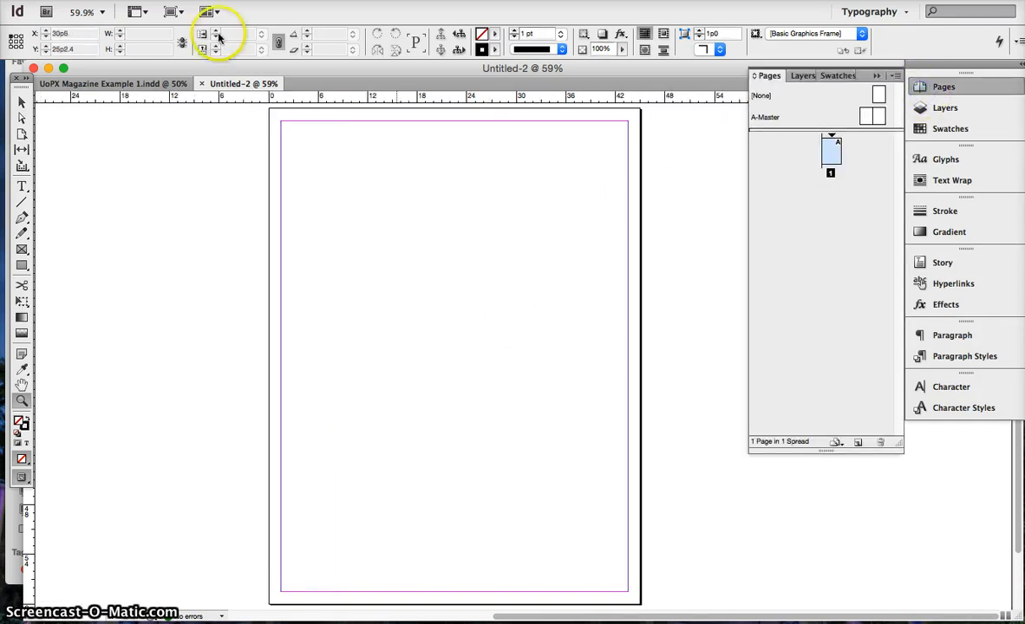
# Place MagazineCover.jpg from the UoP Magazine demo folder at full size, aligned with the page's upper-left corner.
pyautogui.click(61, 1)
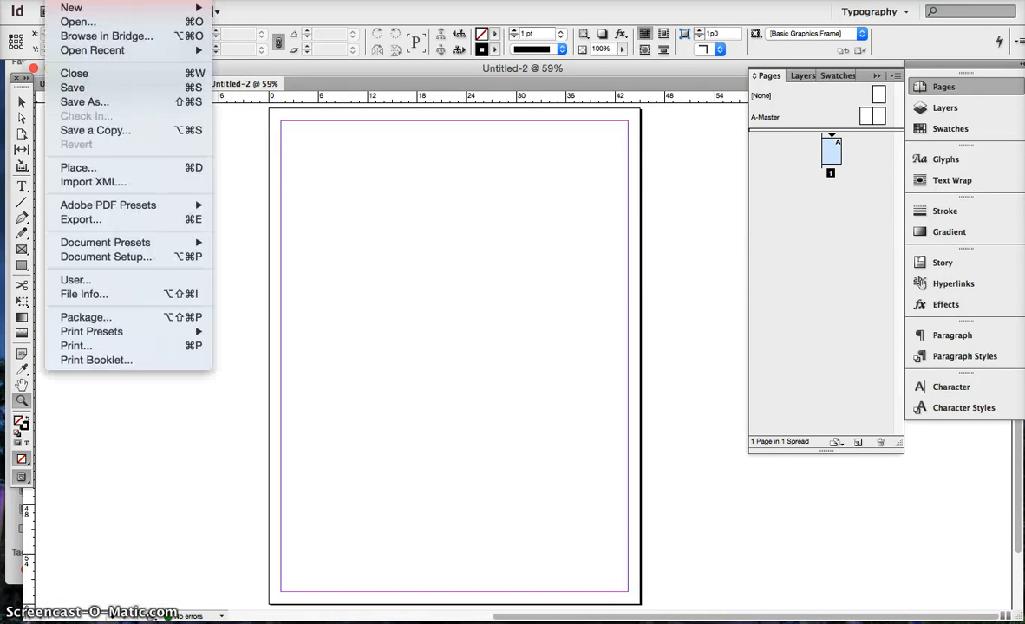
pyautogui.click(91, 168)
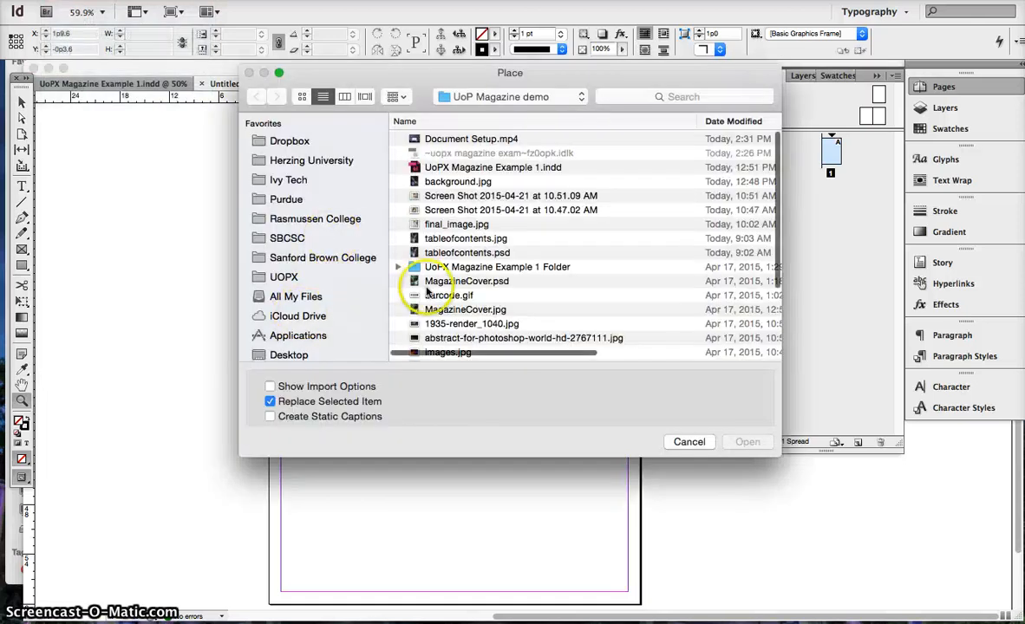
pyautogui.scroll(-1, 491, 287)
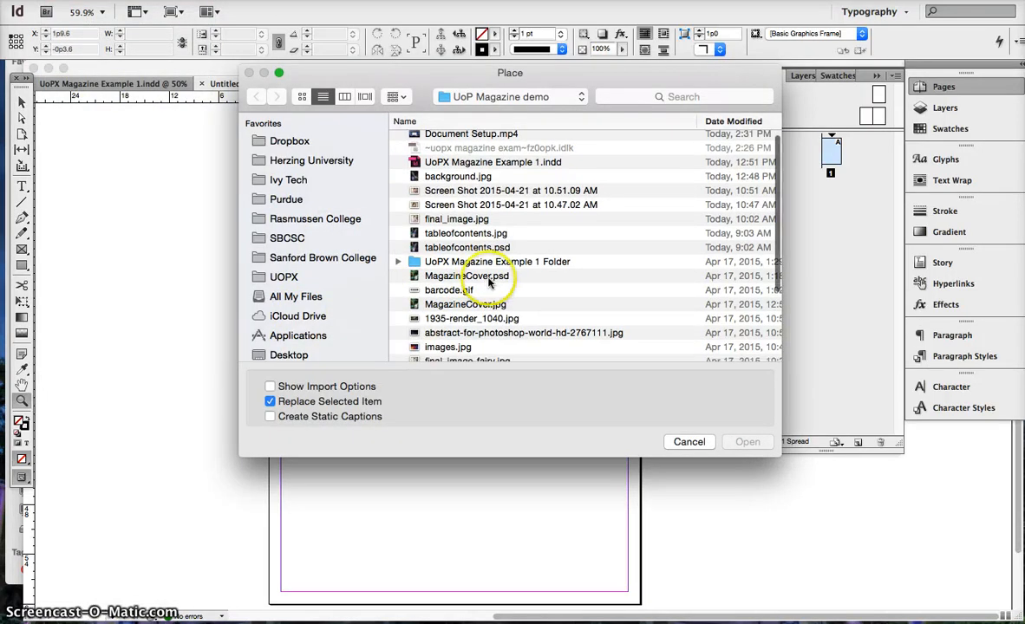
pyautogui.click(468, 277)
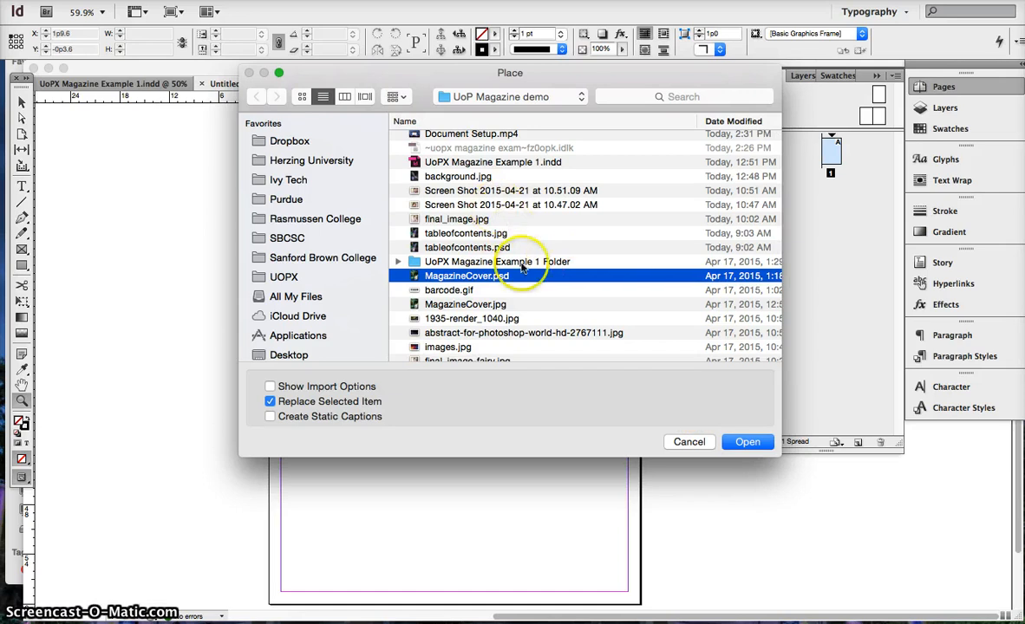
pyautogui.scroll(-1, 520, 270)
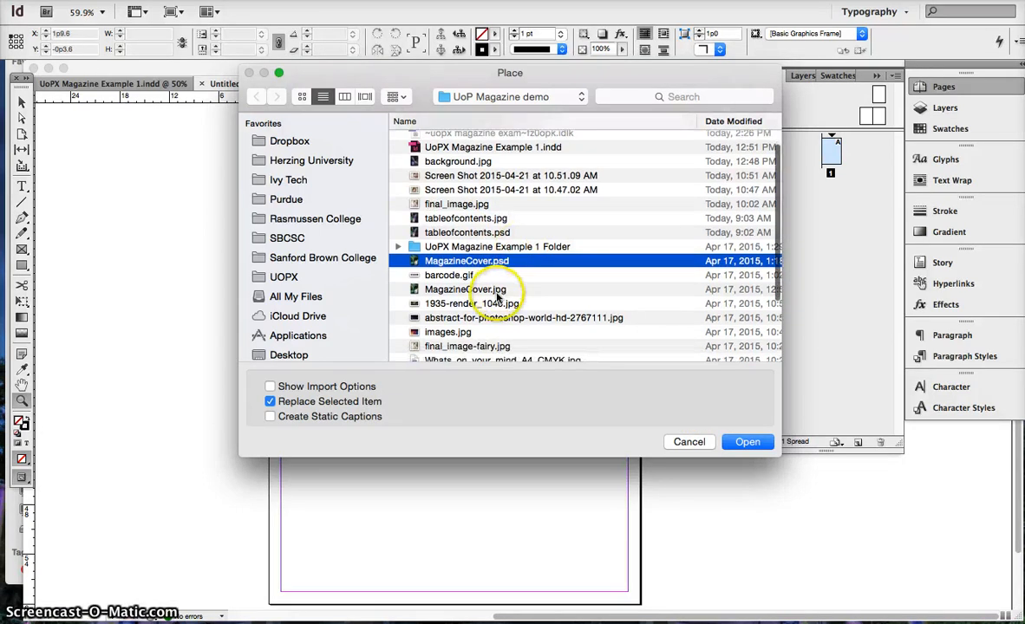
pyautogui.click(497, 291)
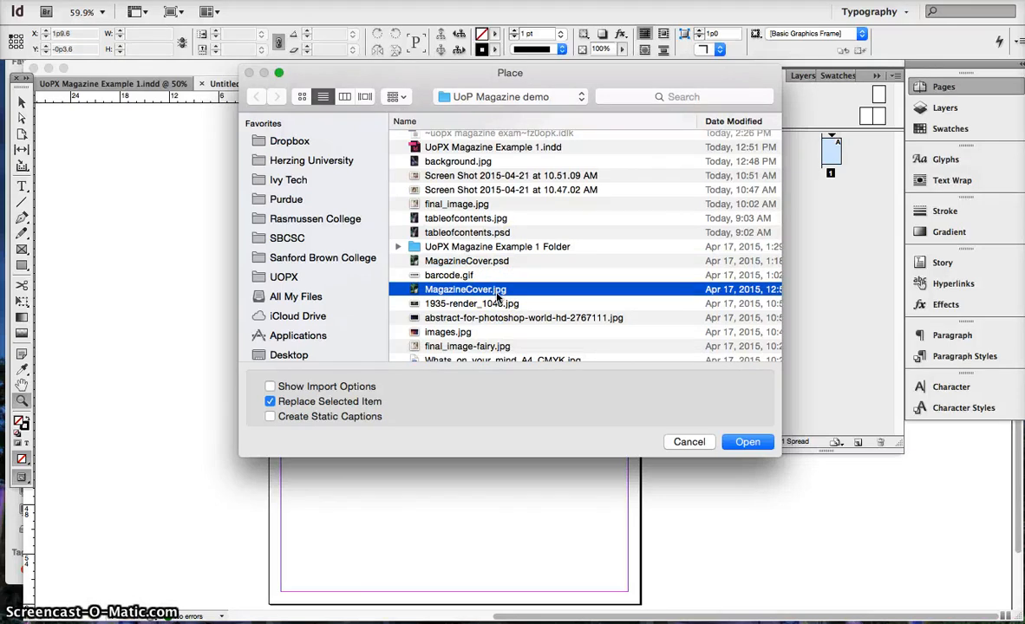
pyautogui.click(742, 447)
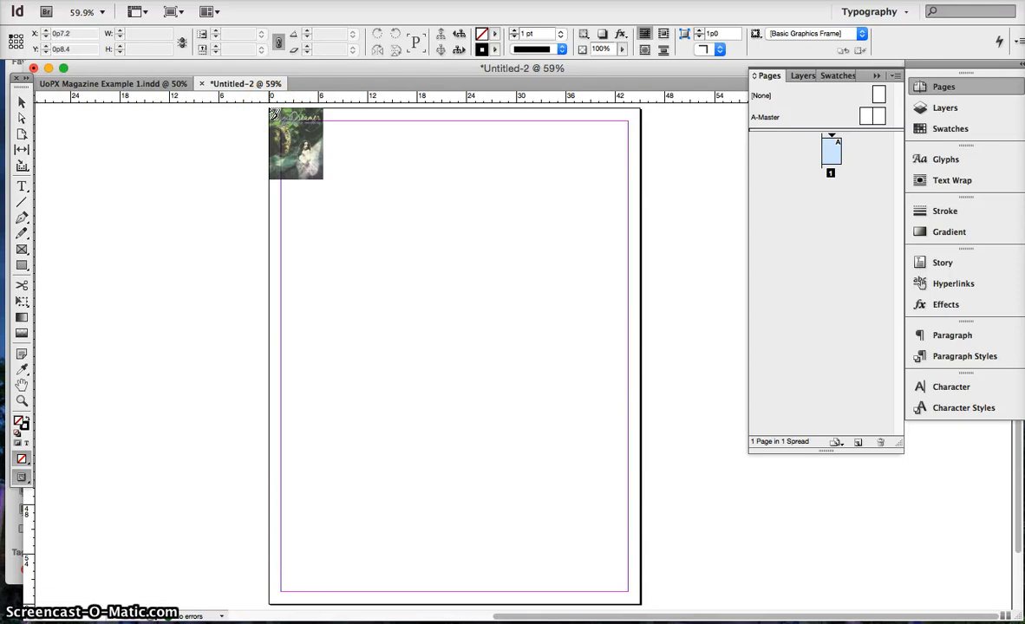
pyautogui.click(270, 110)
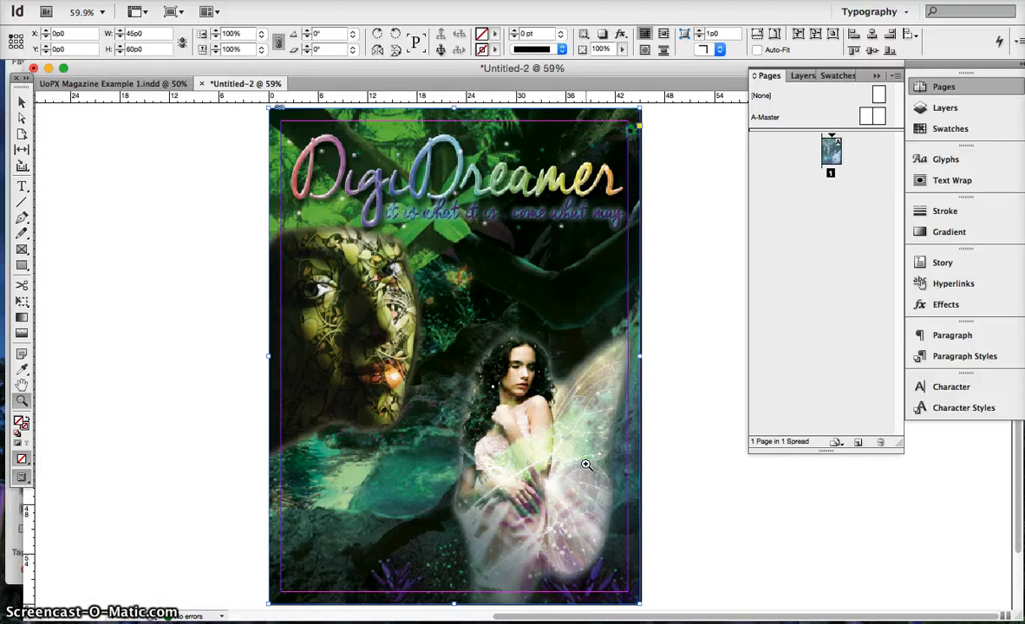
pyautogui.click(687, 525)
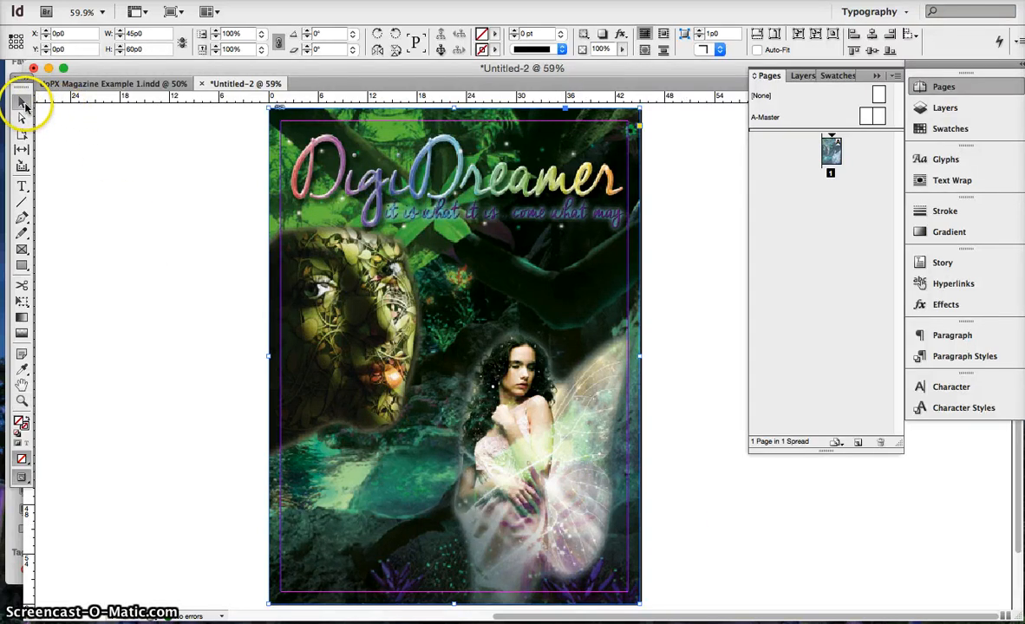
pyautogui.click(24, 105)
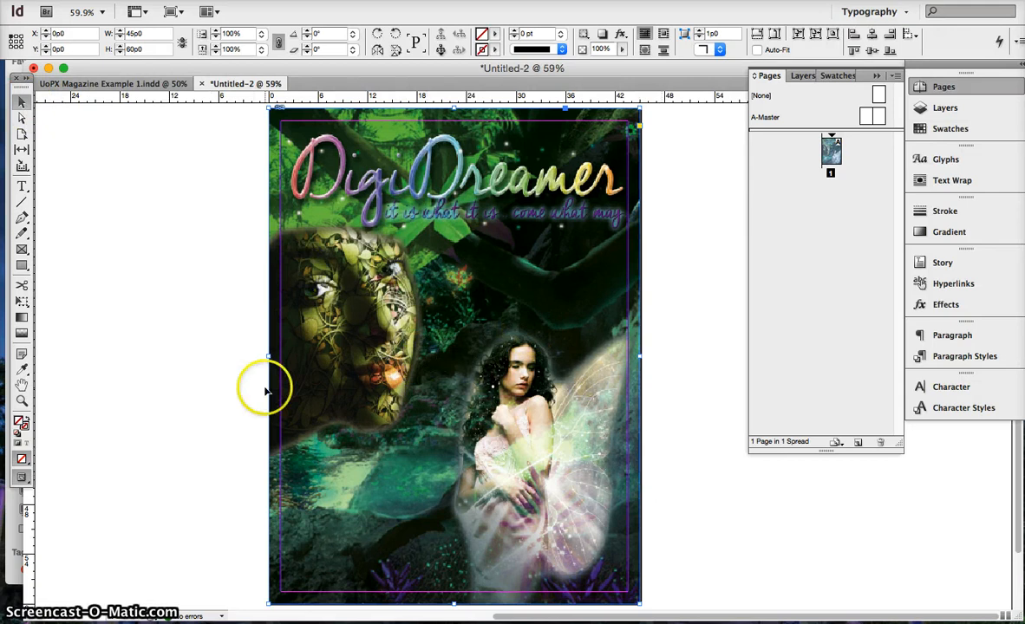
# Draw a text frame below the masthead, reaching the page's right margin, and enter "TECHNIQUES & TToutorials".
pyautogui.click(22, 186)
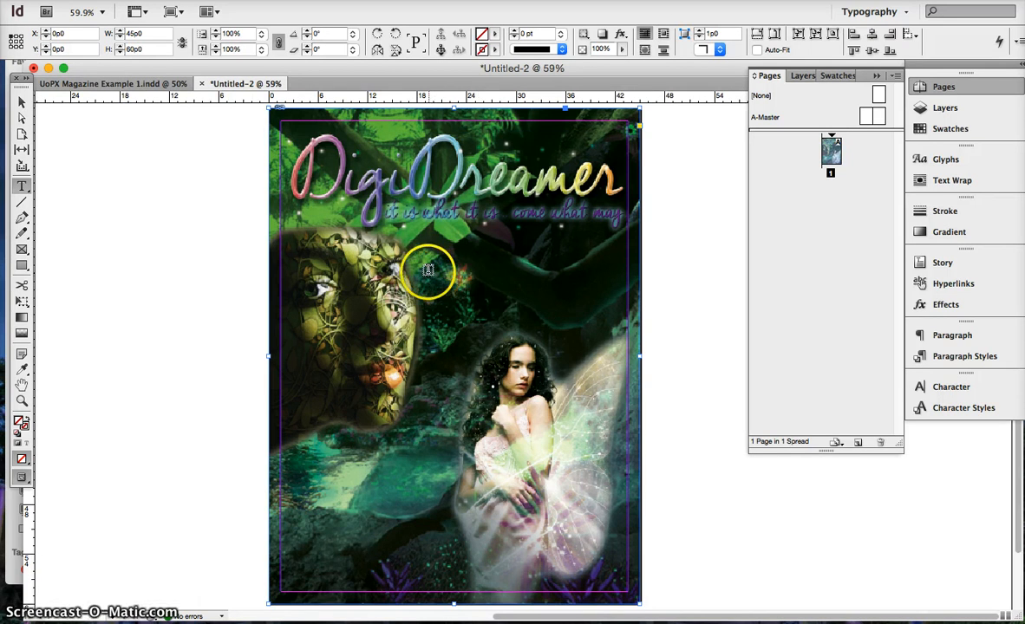
pyautogui.moveTo(424, 271); pyautogui.dragTo(628, 316)
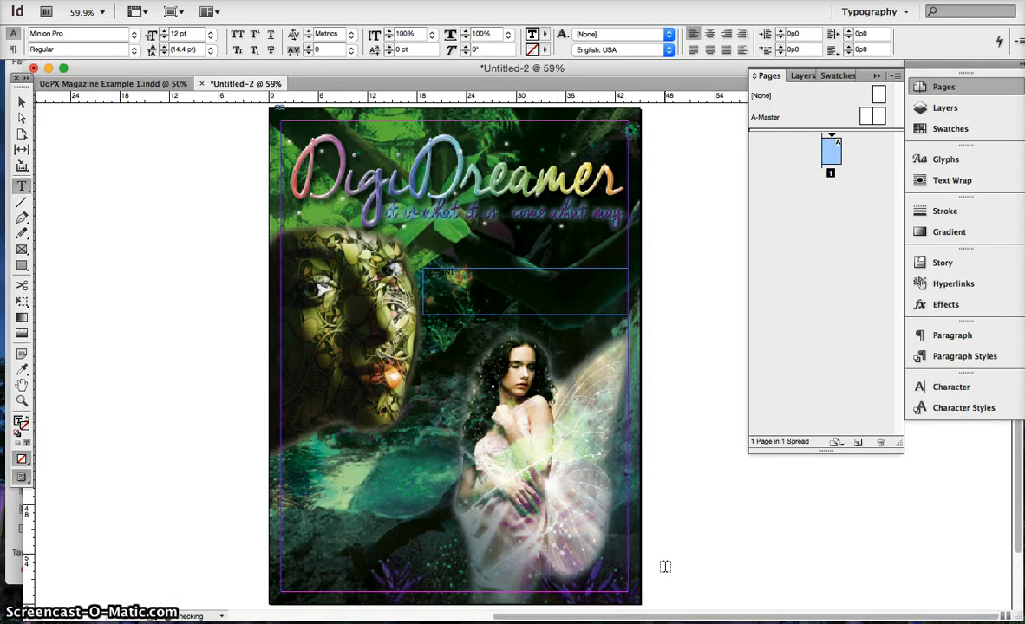
pyautogui.write('TECHNIQUES FOR P')
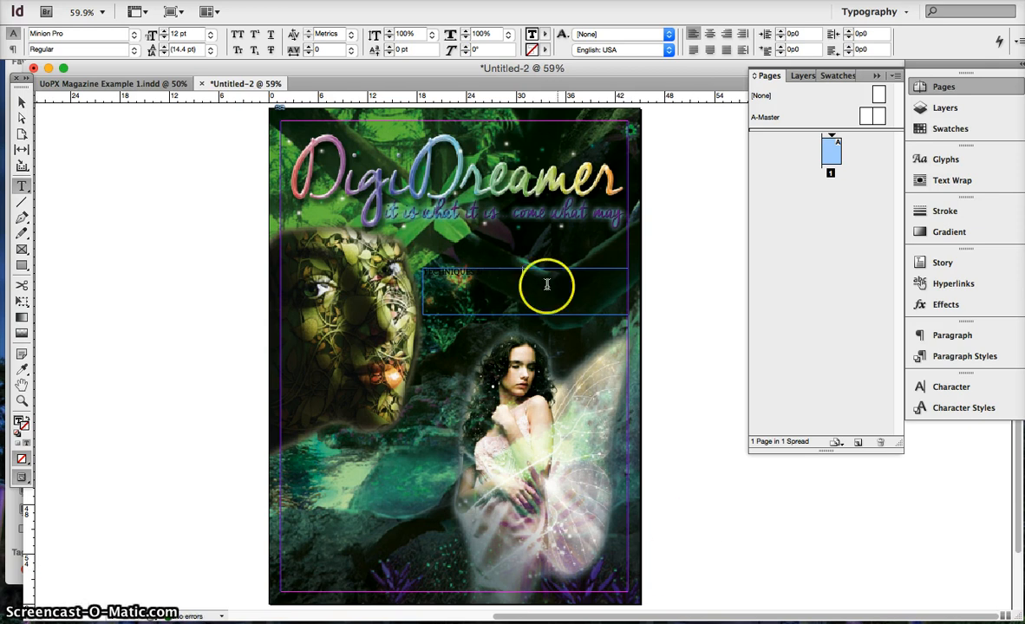
# Color the headline text [Paper] and correct its wording to "TECHNIQUES & Tutorials".
pyautogui.moveTo(524, 273); pyautogui.dragTo(427, 272)
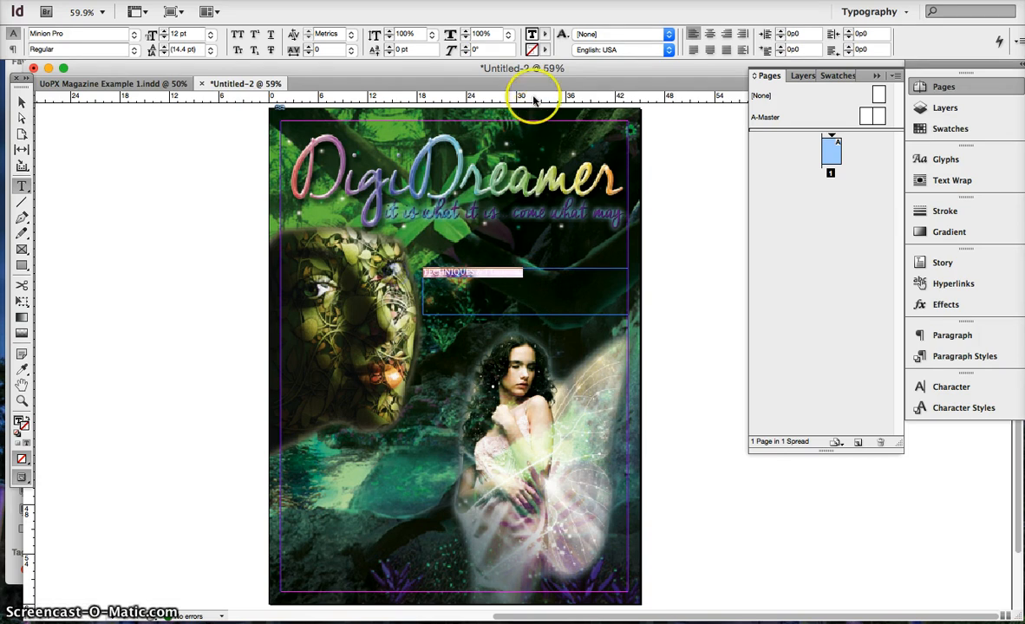
pyautogui.click(543, 34)
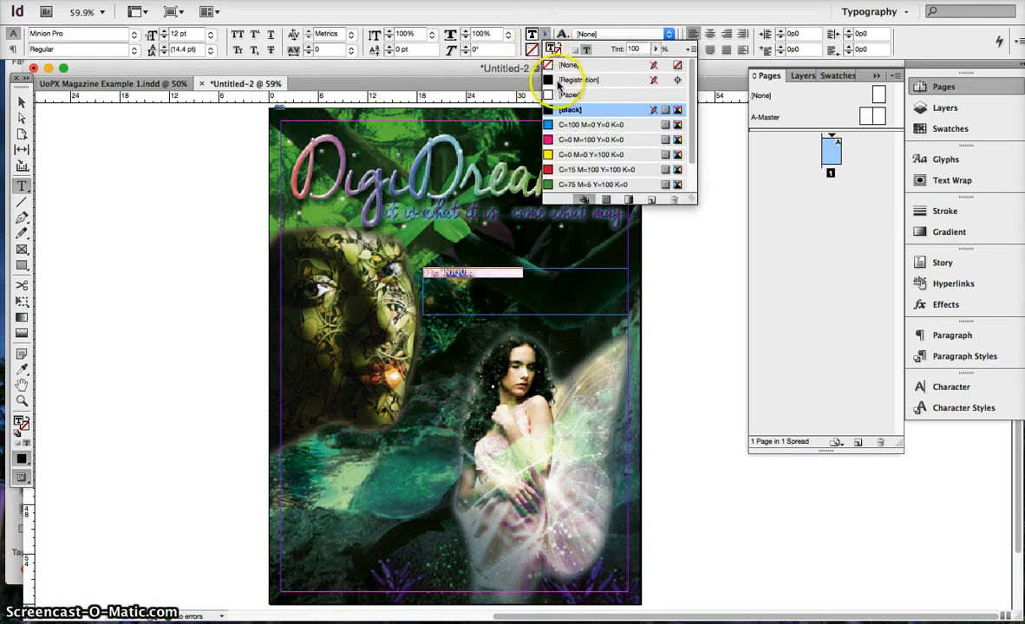
pyautogui.click(568, 95)
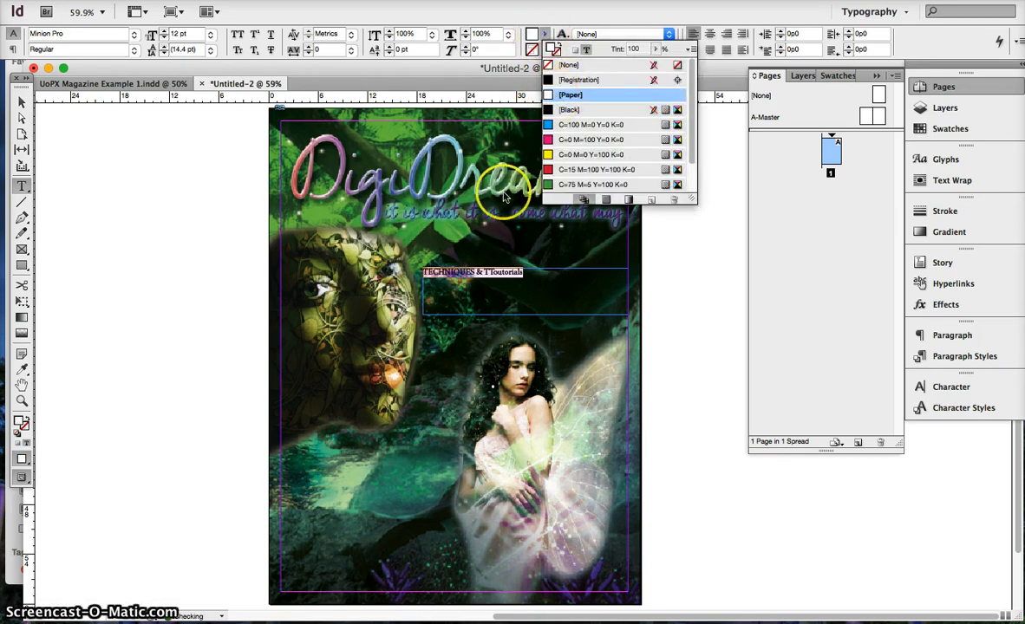
pyautogui.click(500, 276)
pyautogui.click(515, 289)
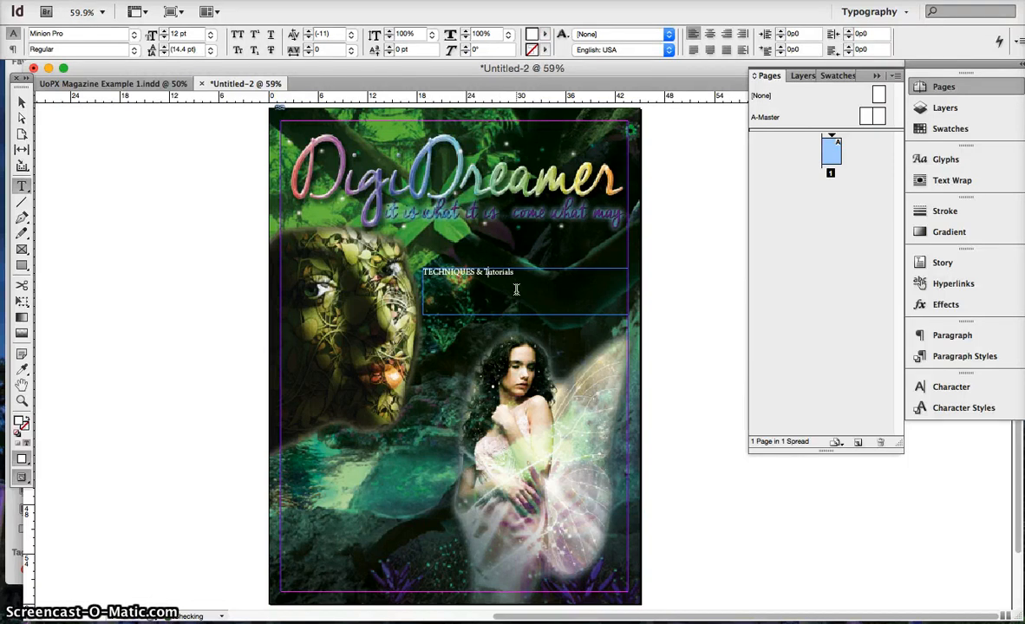
# Float the Character panel beside the cover and set the whole "TECHNIQUES & Tutorials" headline in Futura Medium.
pyautogui.moveTo(513, 272); pyautogui.dragTo(418, 272)
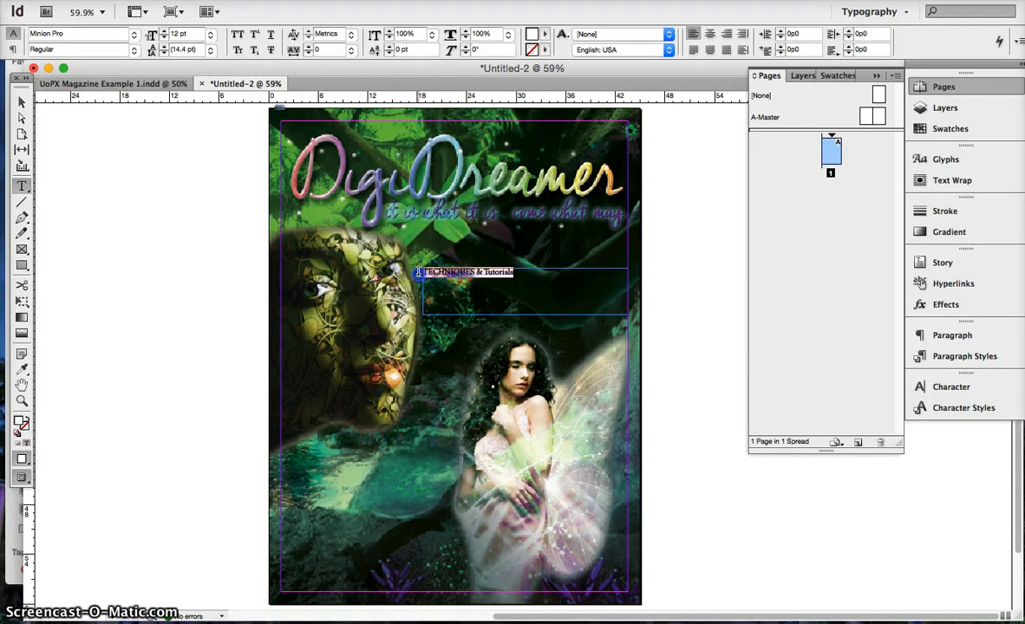
pyautogui.click(950, 387)
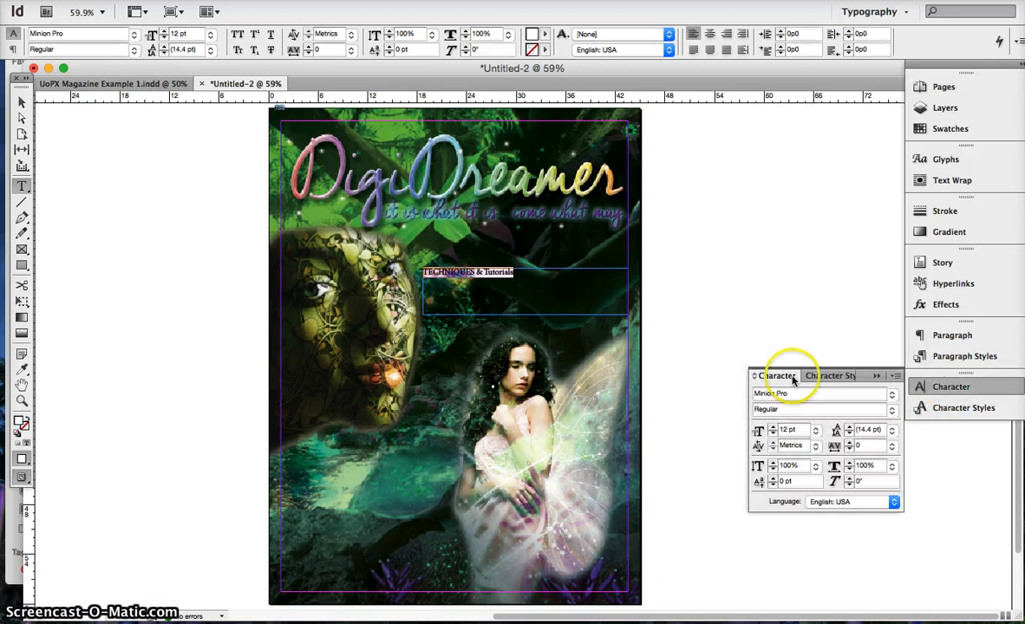
pyautogui.moveTo(791, 378); pyautogui.dragTo(79, 117)
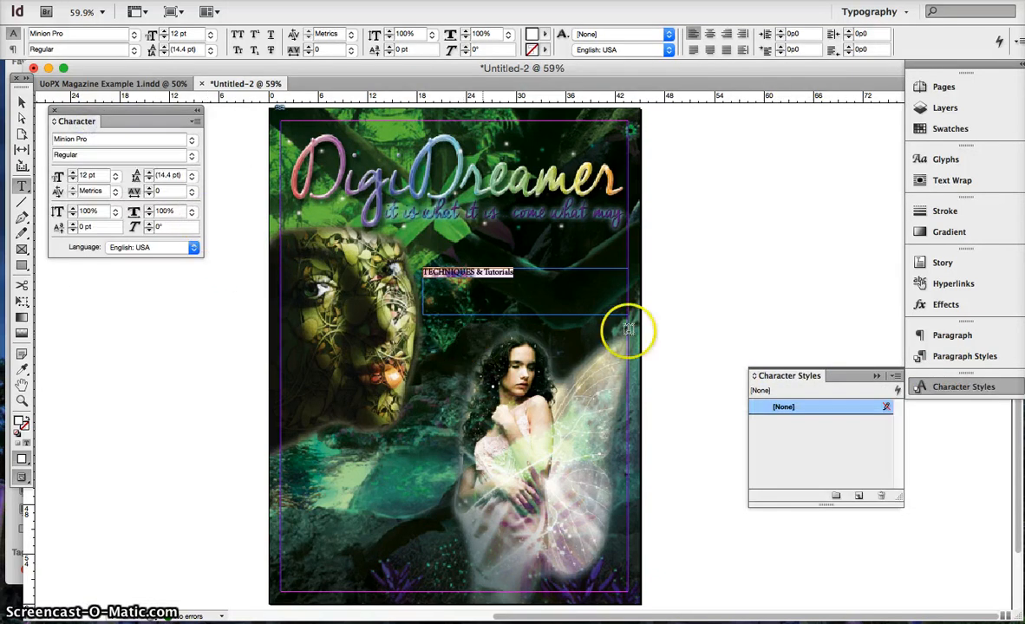
pyautogui.click(875, 375)
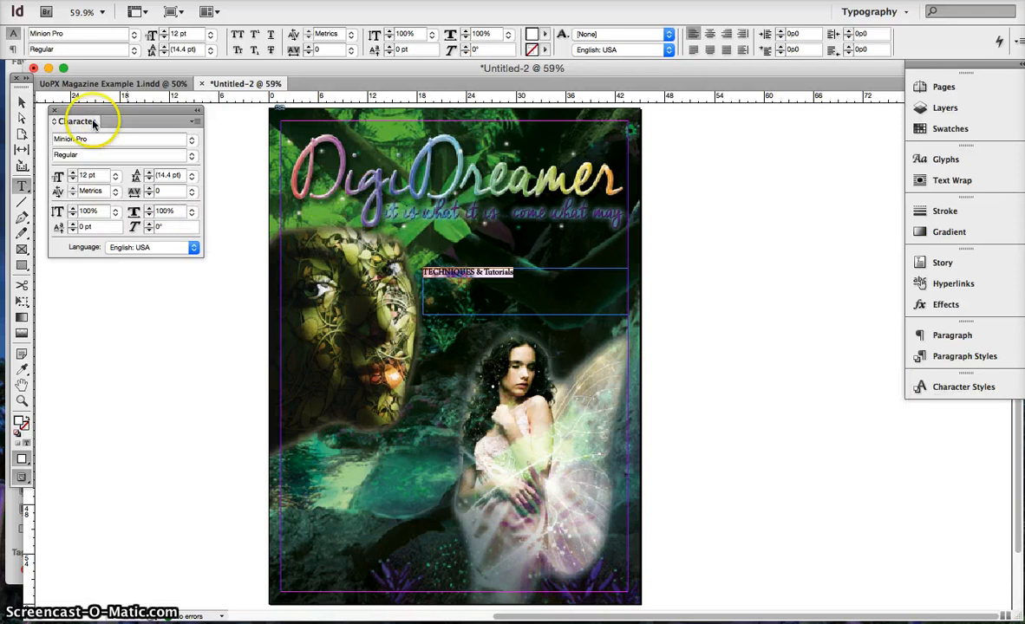
pyautogui.click(192, 141)
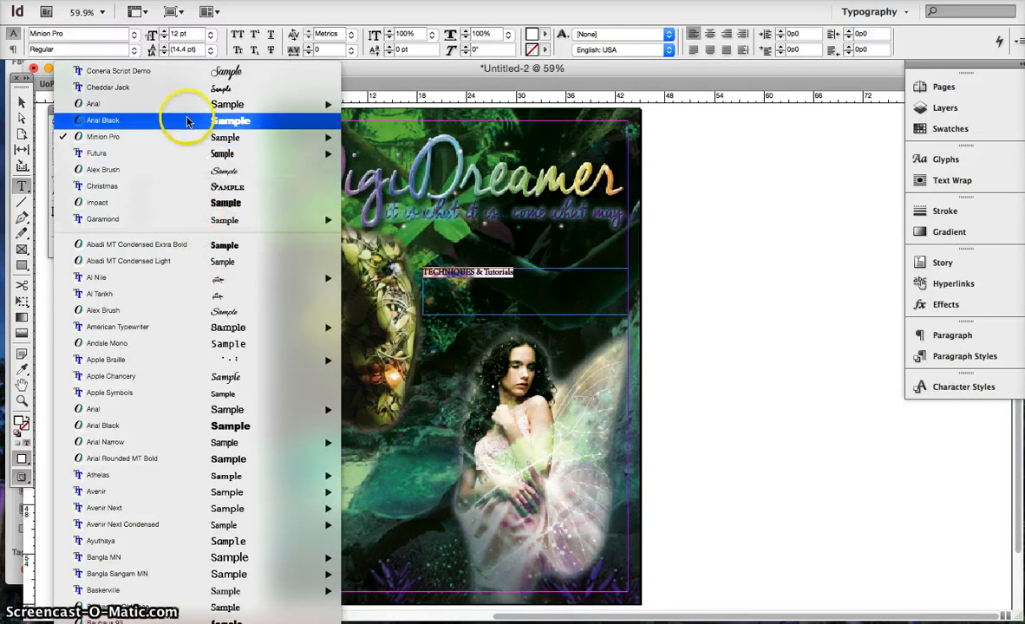
pyautogui.moveTo(182, 153)
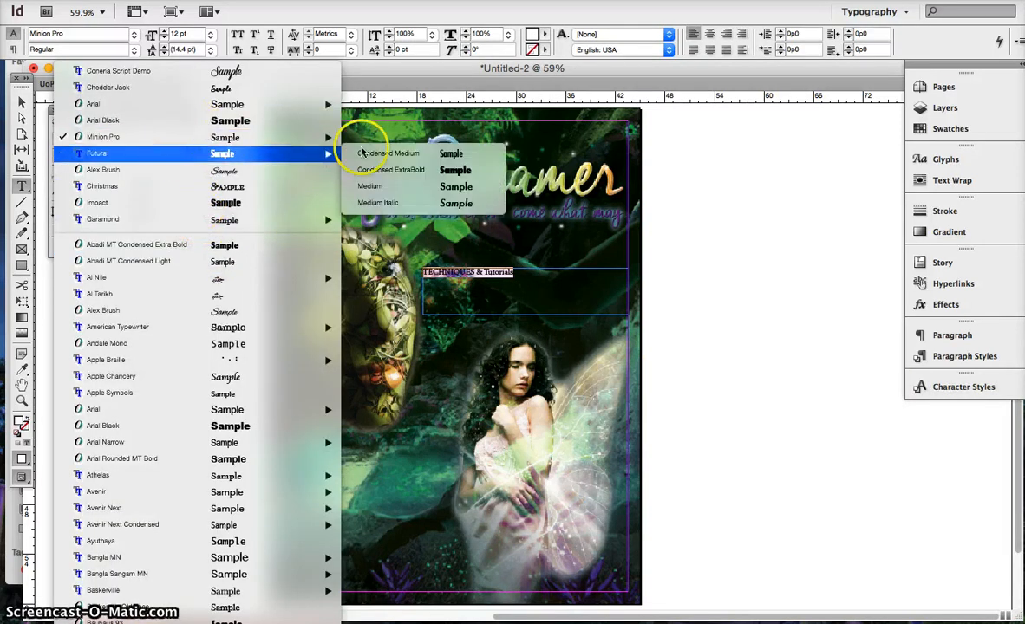
pyautogui.click(386, 187)
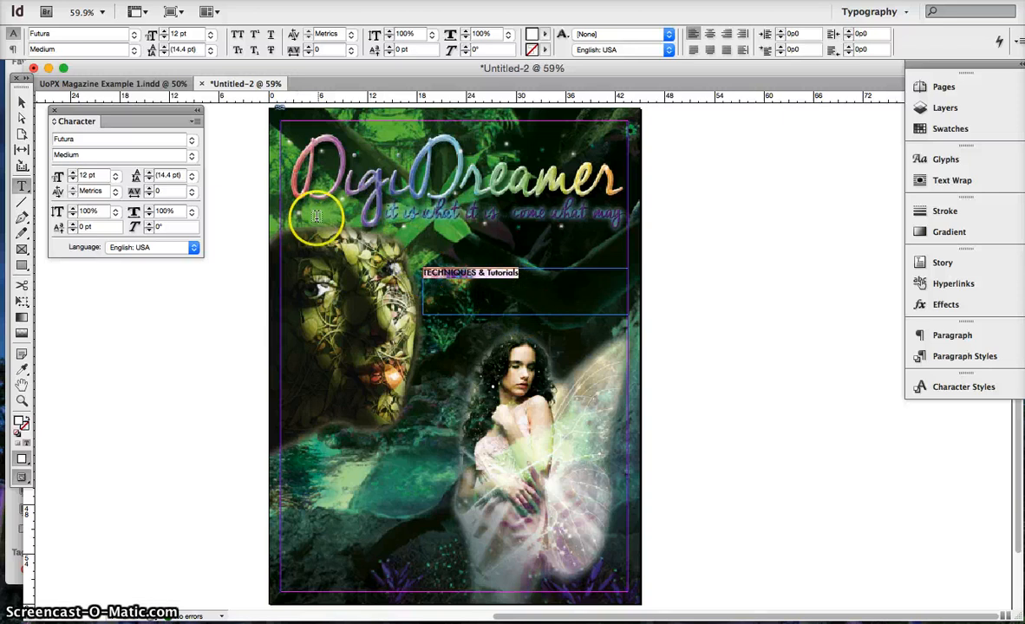
# Set the "TECHNIQUES & Tutorials" headline to 36 pt after trying 48 pt.
pyautogui.click(114, 176)
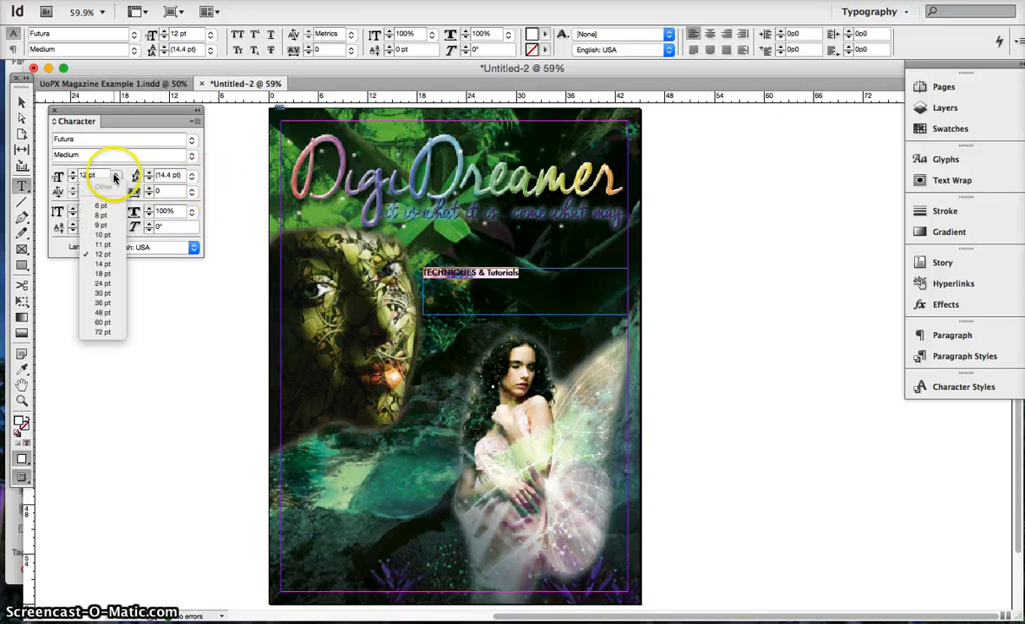
pyautogui.click(105, 313)
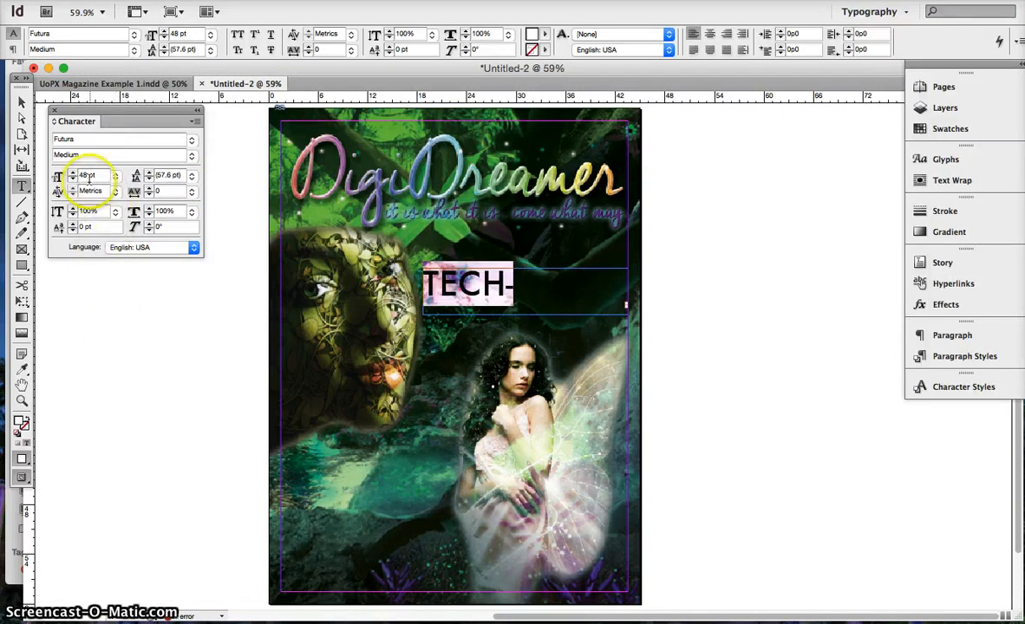
pyautogui.click(114, 176)
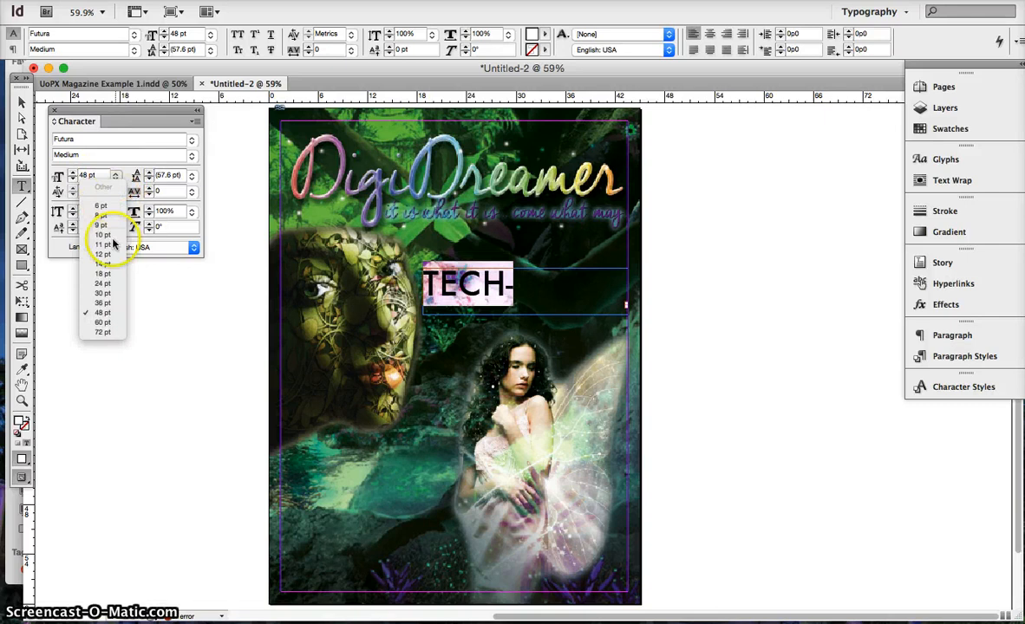
pyautogui.click(121, 304)
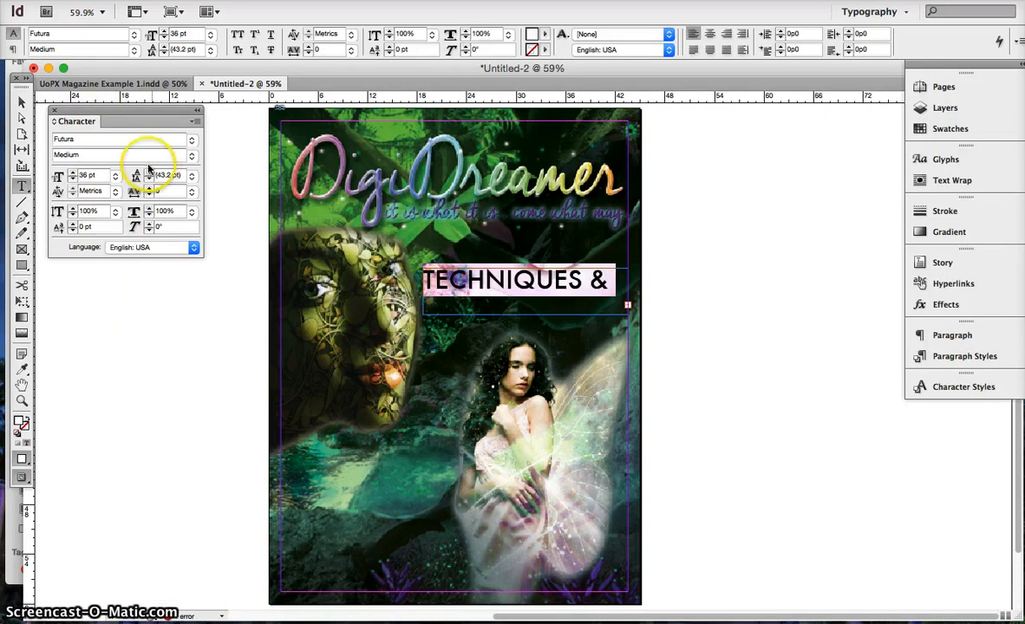
# Extend the headline's text frame downward to a height of about 8p2 so both lines fit.
pyautogui.click(19, 111)
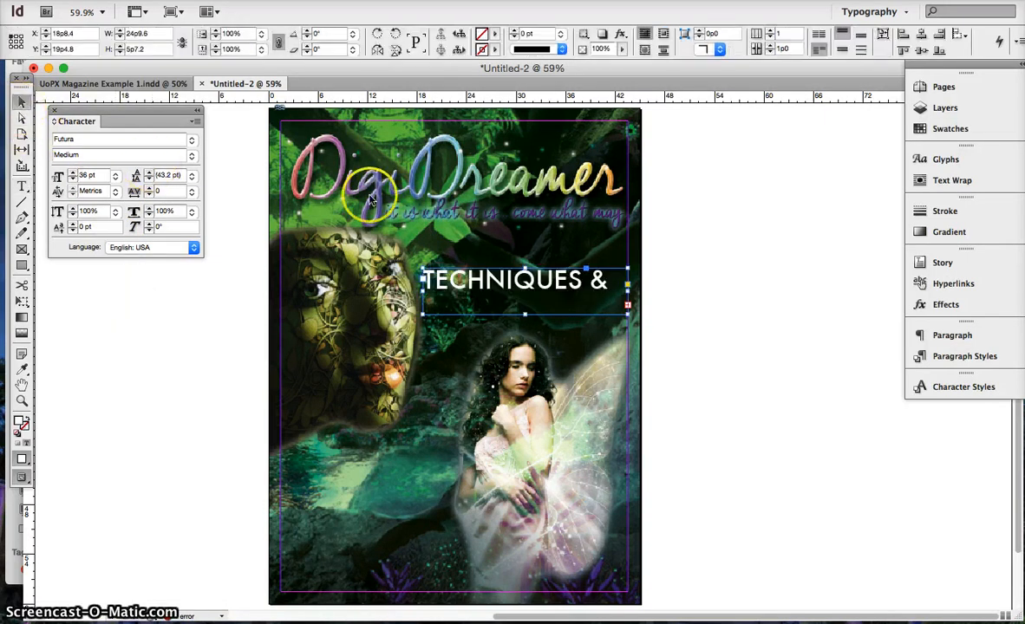
pyautogui.click(626, 305)
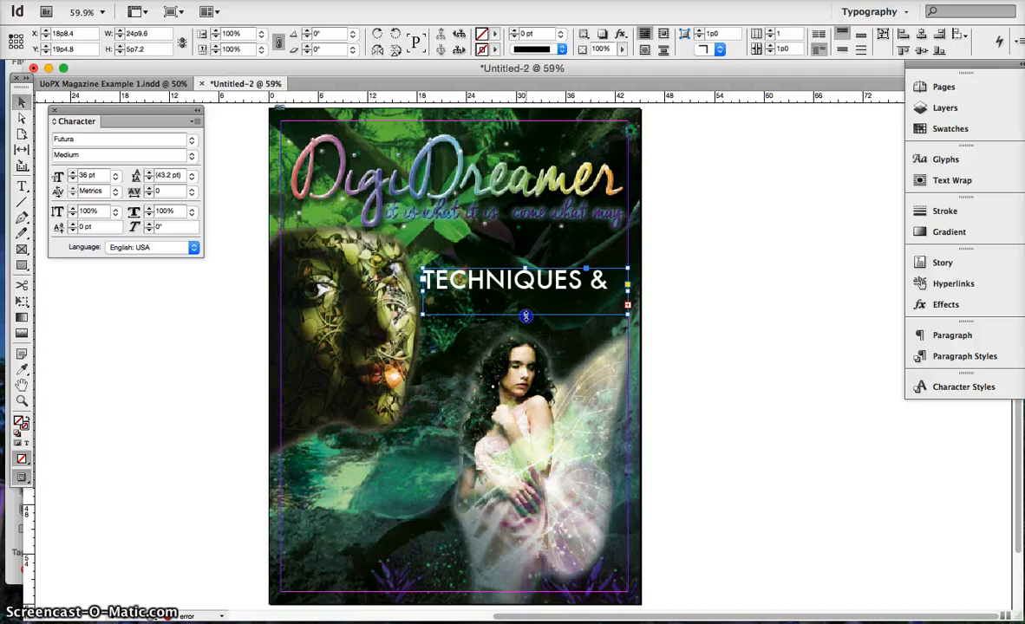
pyautogui.moveTo(526, 330); pyautogui.dragTo(526, 336)
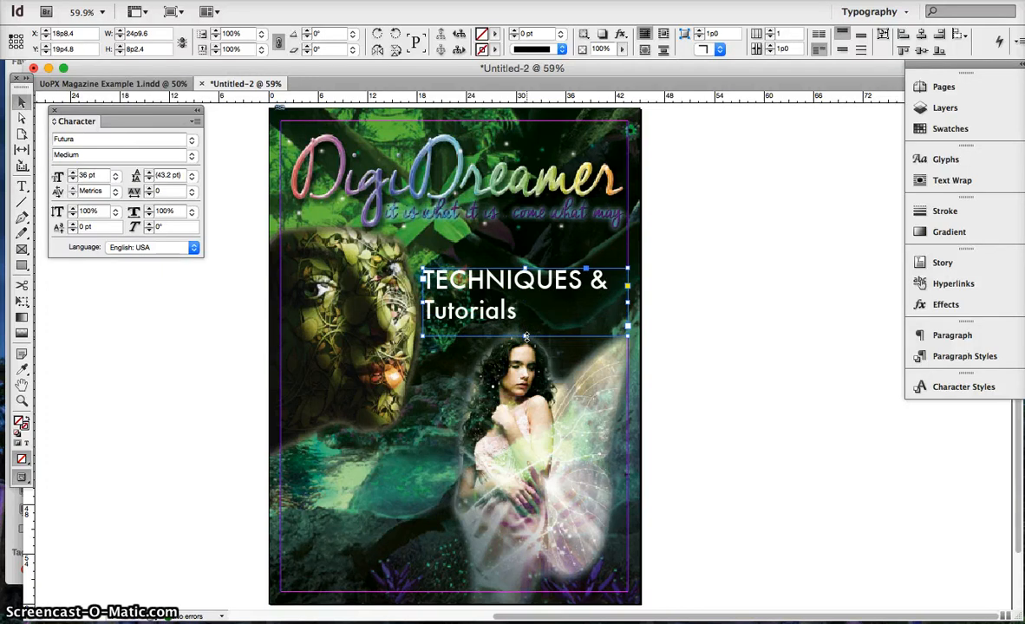
# Center both lines of the headline horizontally within the text frame.
pyautogui.doubleClick(511, 310)
pyautogui.click(518, 310)
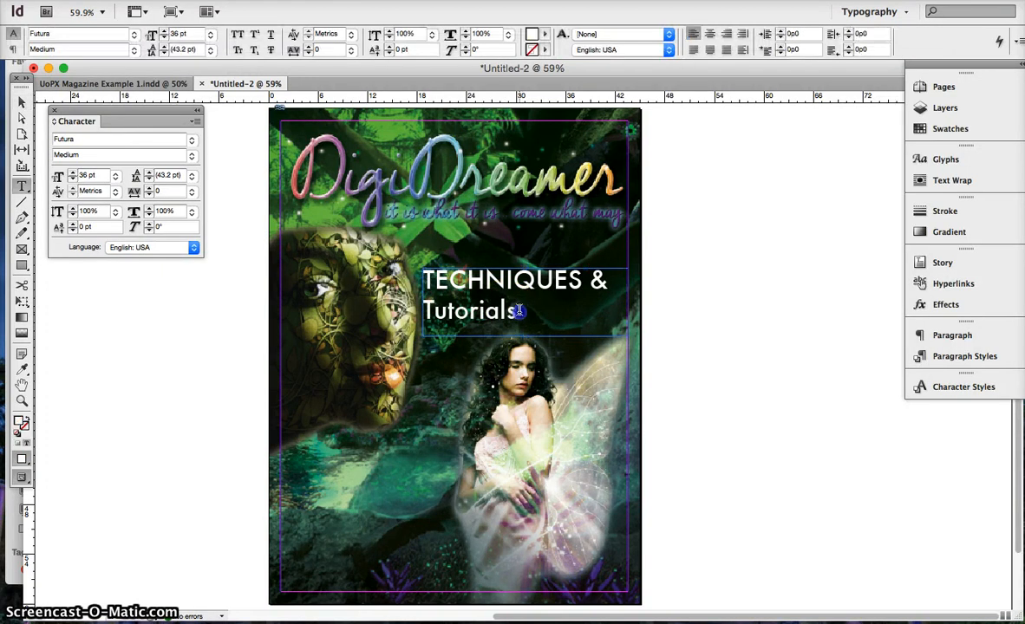
pyautogui.moveTo(466, 308); pyautogui.dragTo(414, 277)
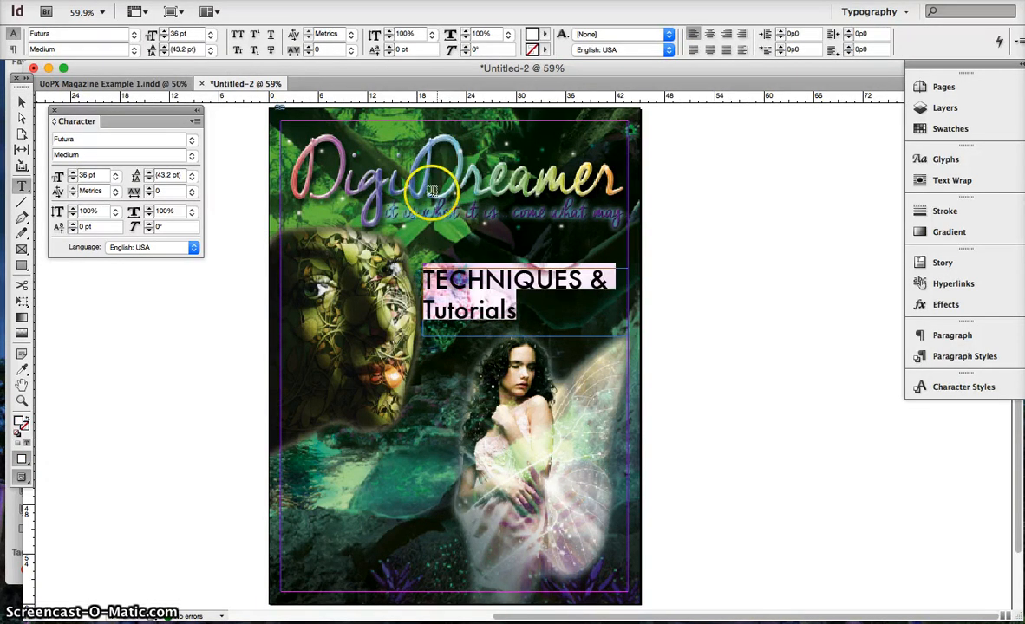
pyautogui.click(711, 35)
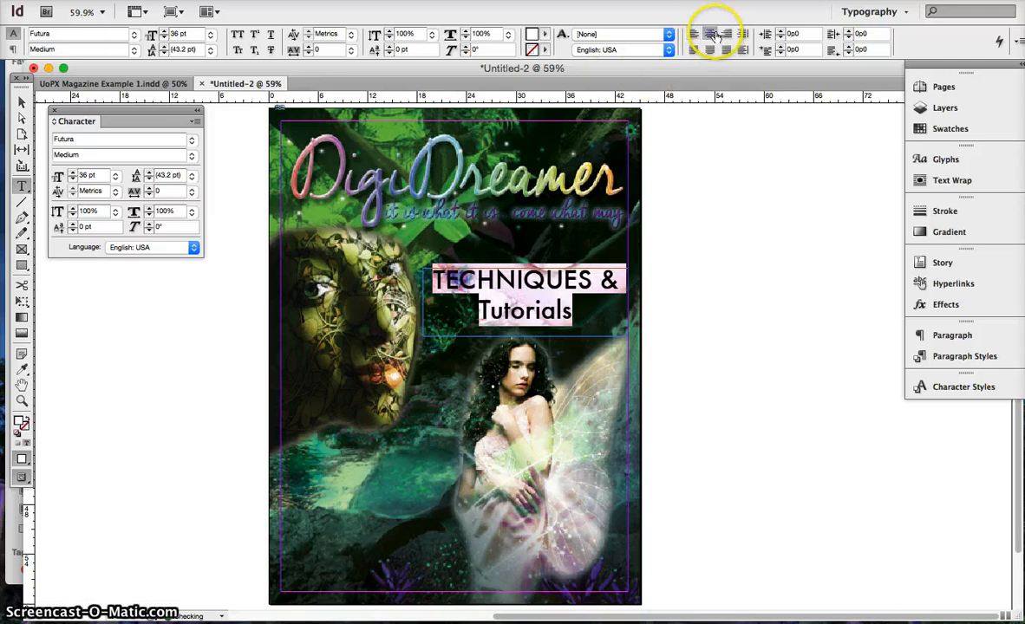
# Tighten the headline's leading to 30 pt after trying 36 pt, leaving its text frame selected.
pyautogui.click(192, 177)
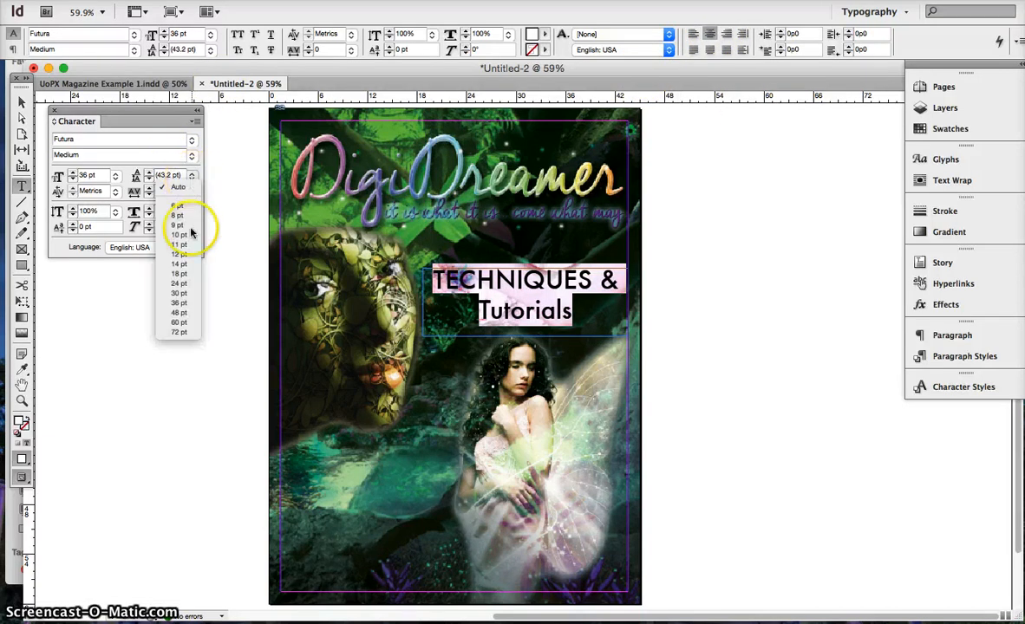
pyautogui.click(191, 304)
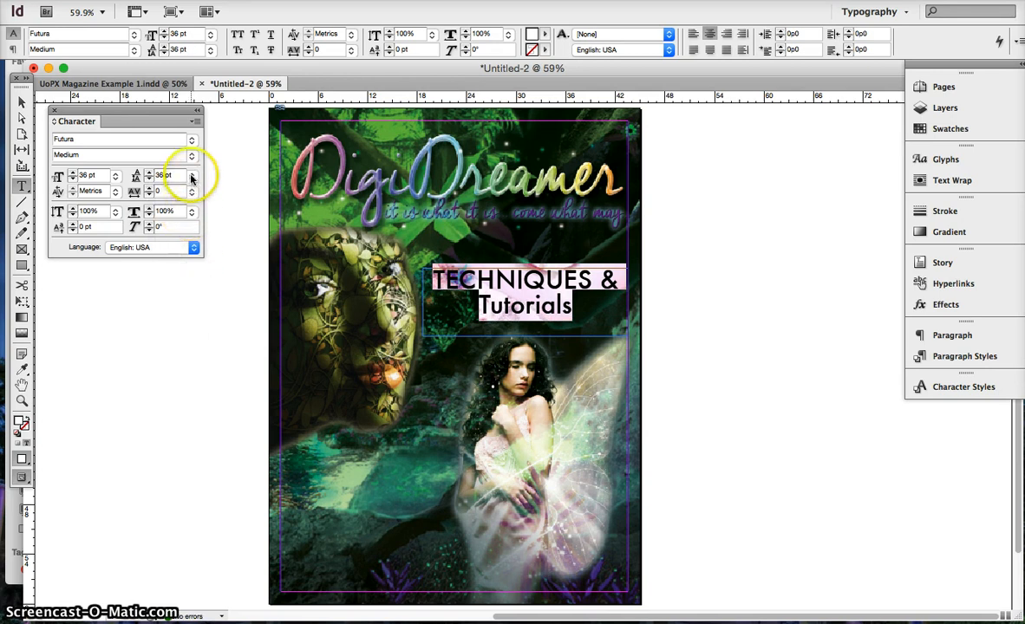
pyautogui.click(192, 176)
pyautogui.click(180, 293)
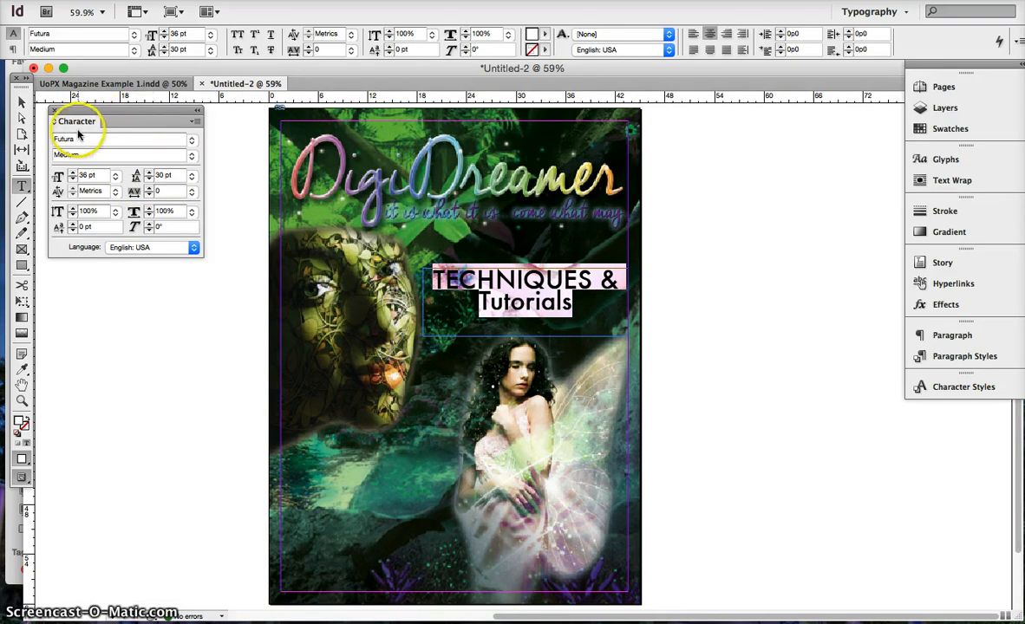
pyautogui.click(23, 102)
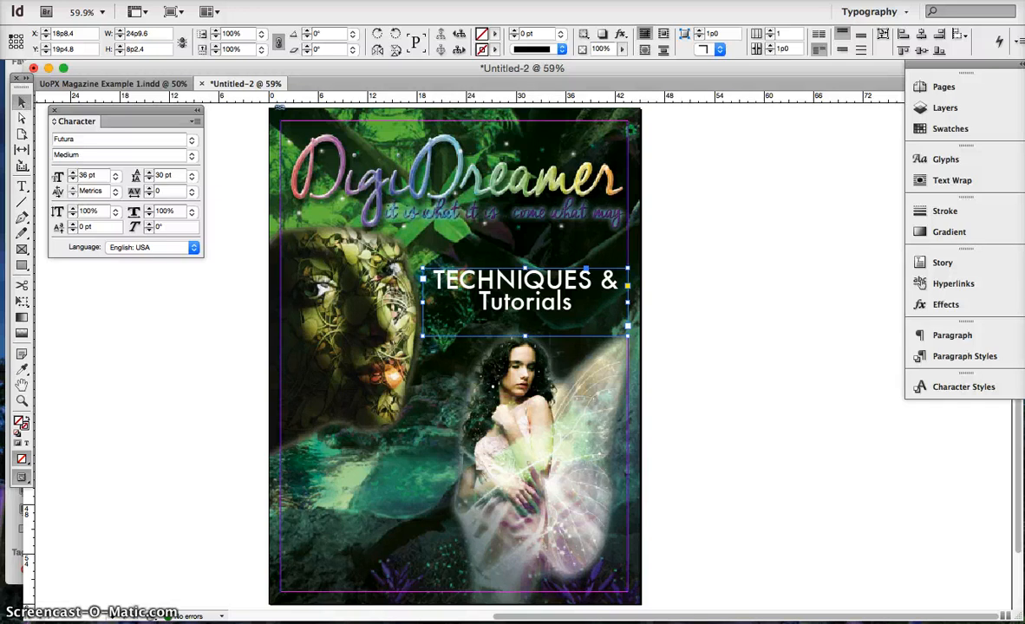
pyautogui.click(157, 176)
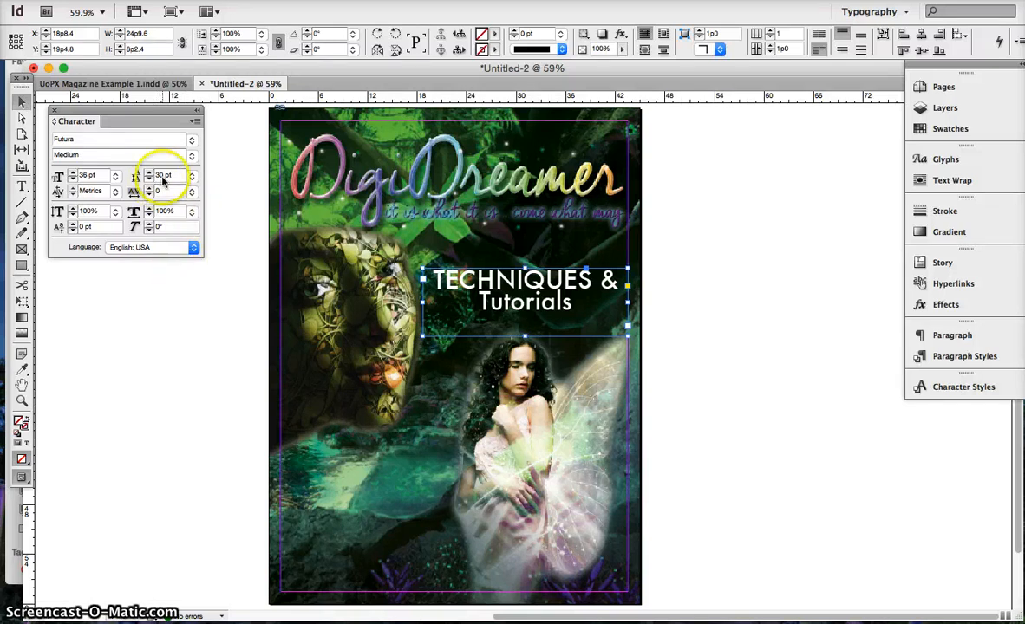
pyautogui.click(192, 141)
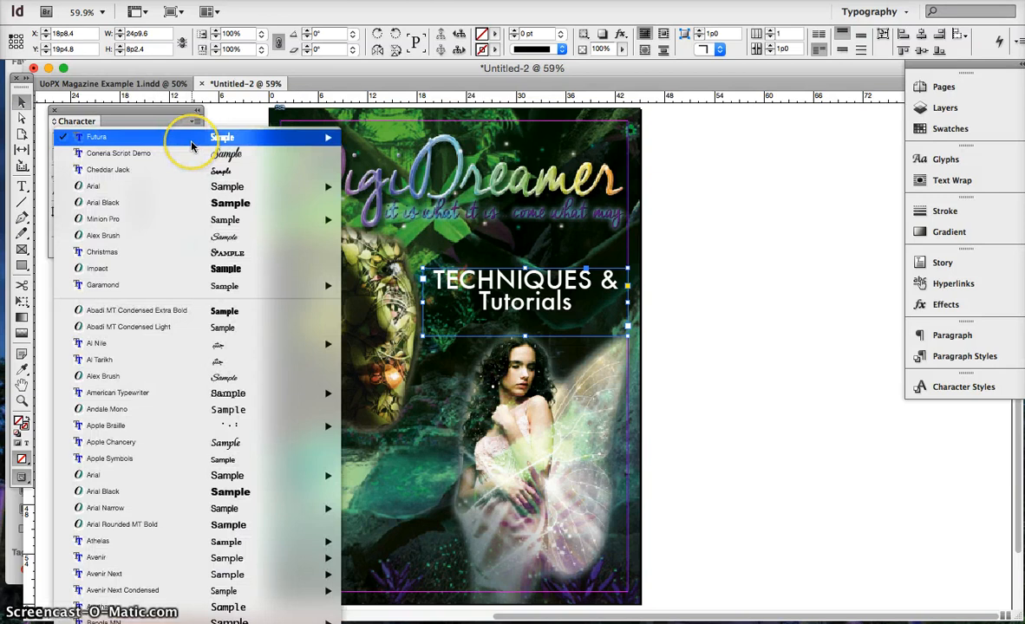
pyautogui.click(646, 309)
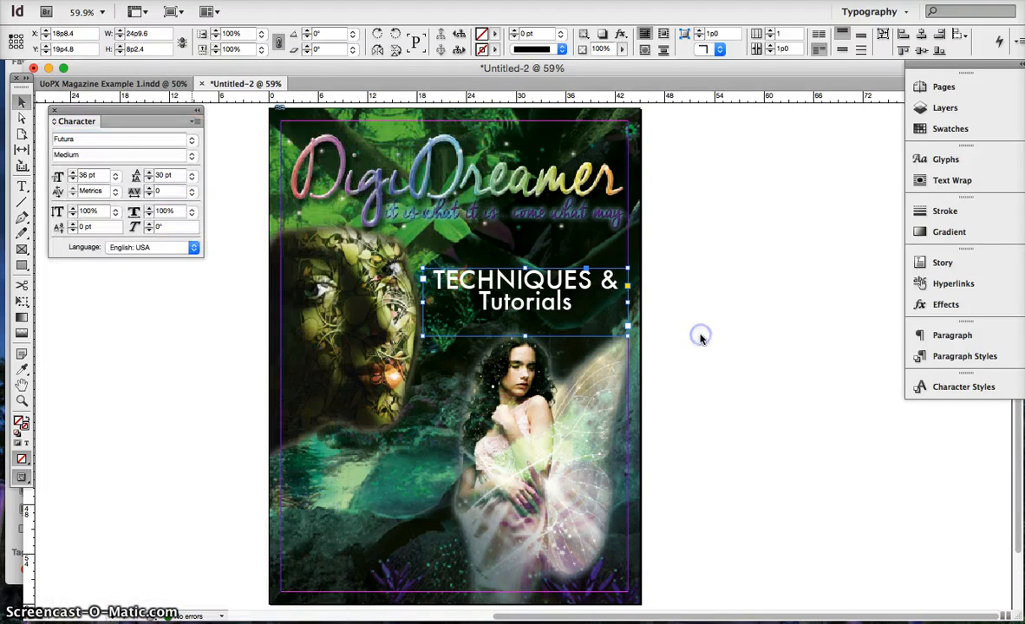
# Open a new Firefox window, go to dafont.com and look over the font categories, installation instructions and recently added fonts.
pyautogui.rightClick(4, 181)
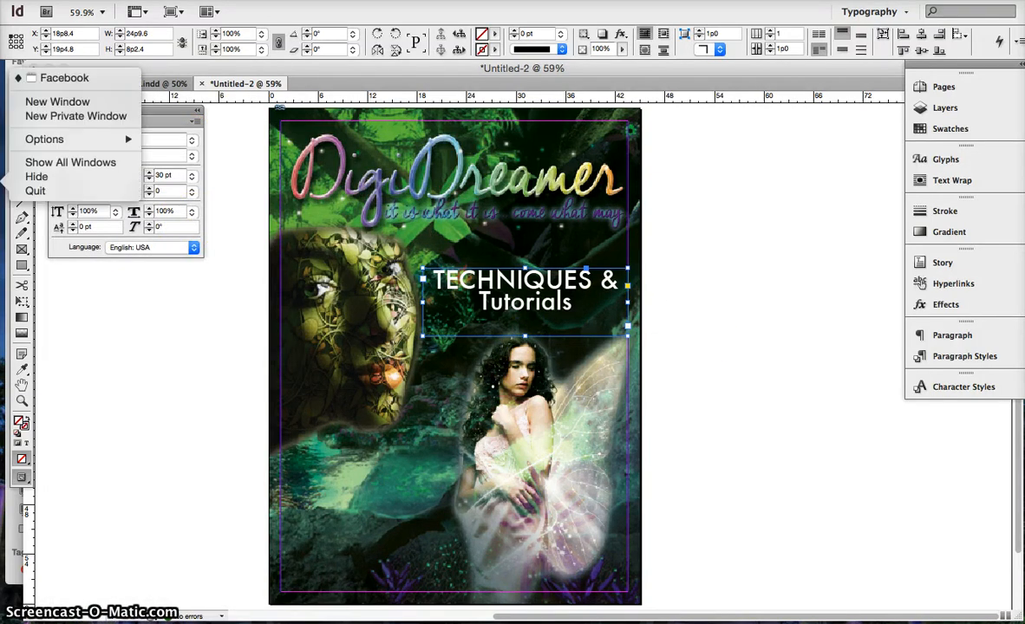
pyautogui.click(53, 103)
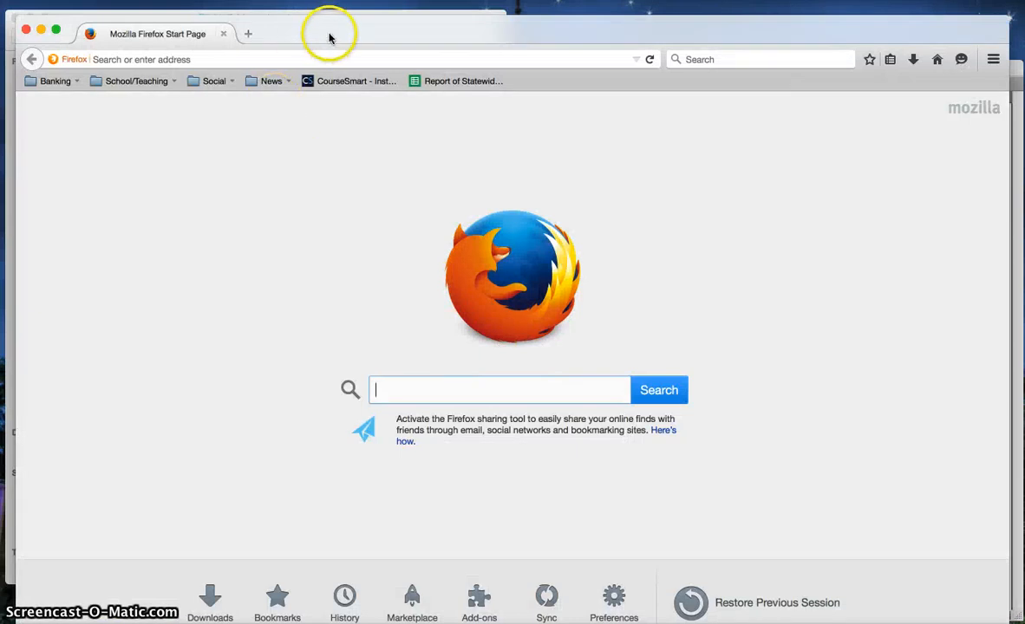
pyautogui.moveTo(330, 35); pyautogui.dragTo(326, 21)
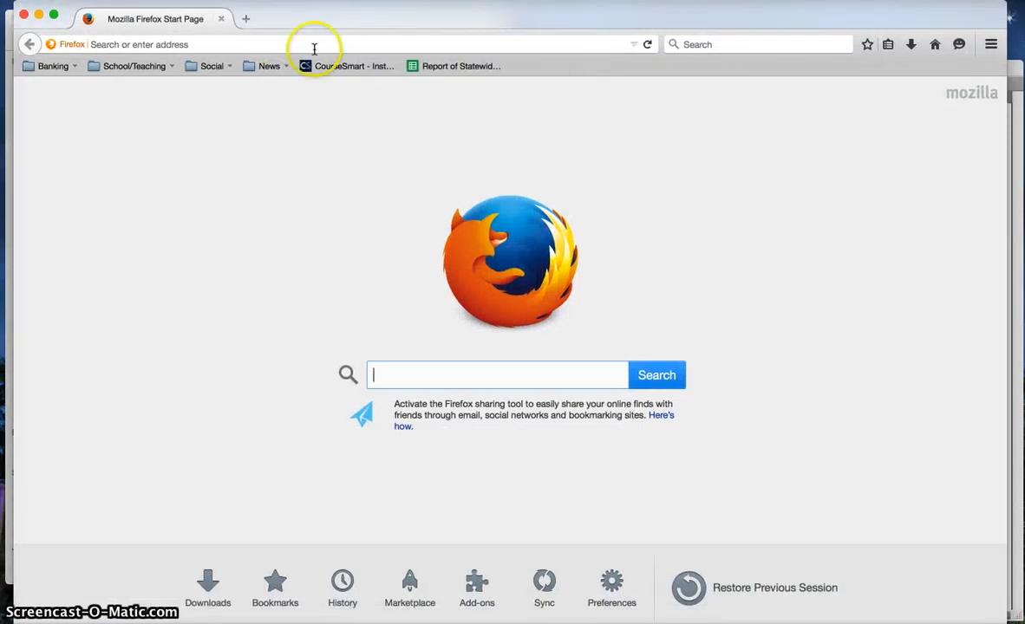
pyautogui.click(270, 43)
pyautogui.write('dafont.com')
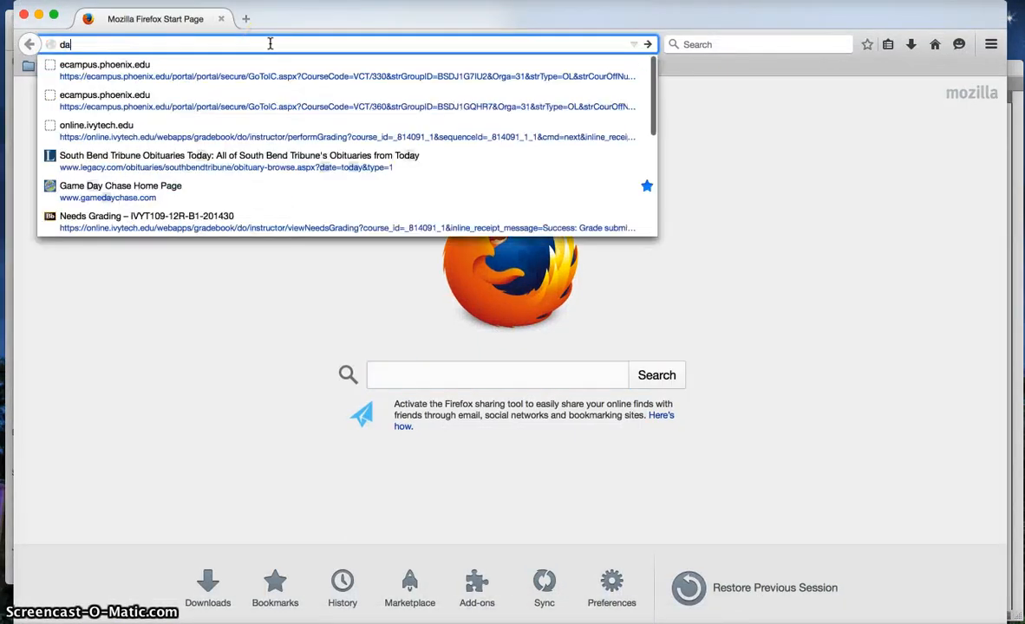
pyautogui.press('Return')
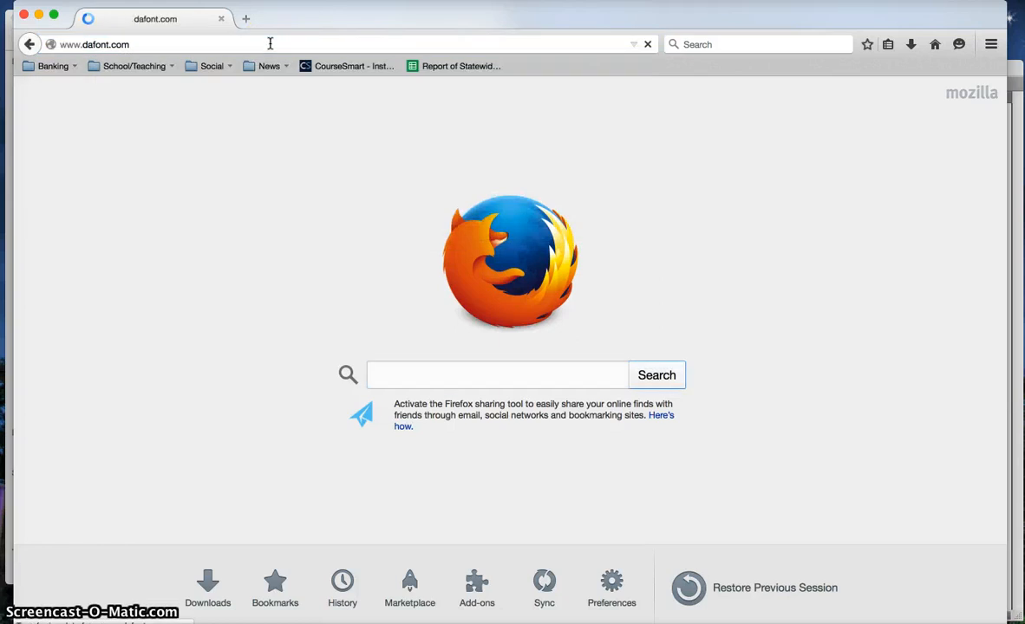
pyautogui.scroll(-10, 449, 440)
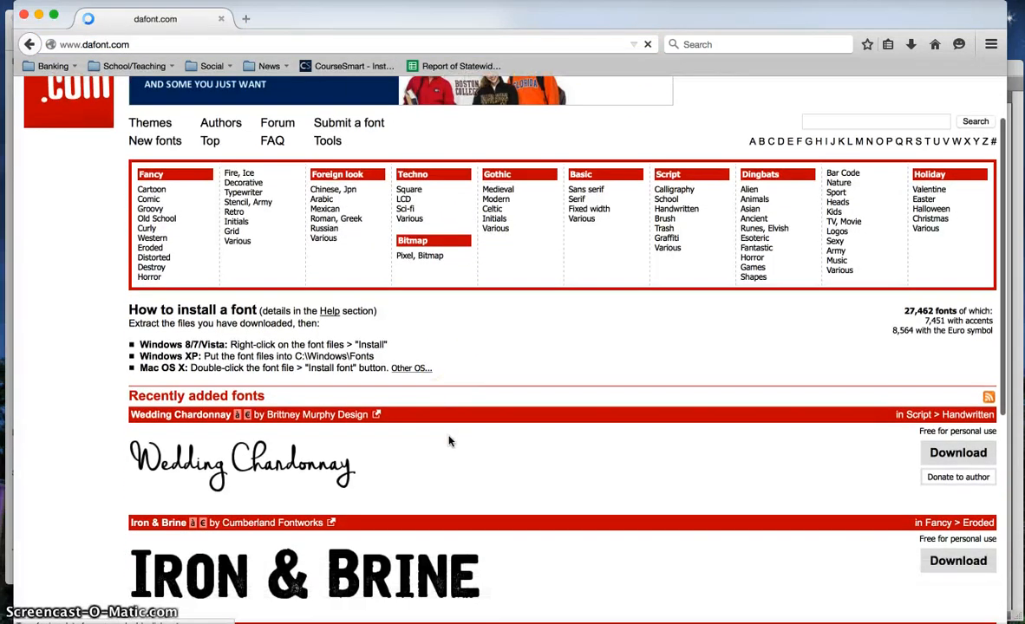
pyautogui.scroll(10, 449, 440)
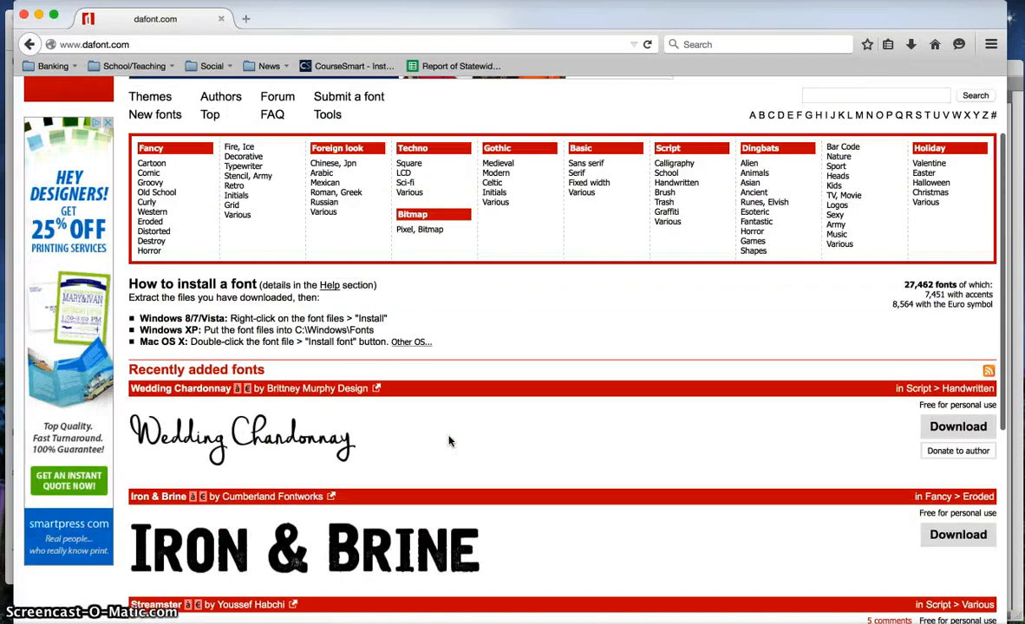
pyautogui.scroll(-6, 449, 441)
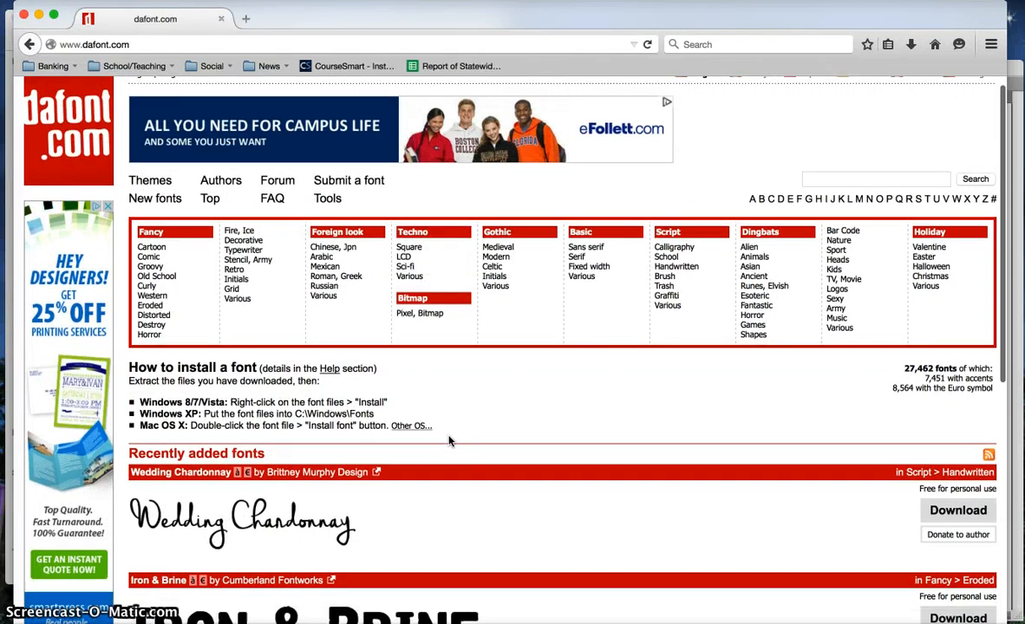
pyautogui.scroll(-3, 449, 440)
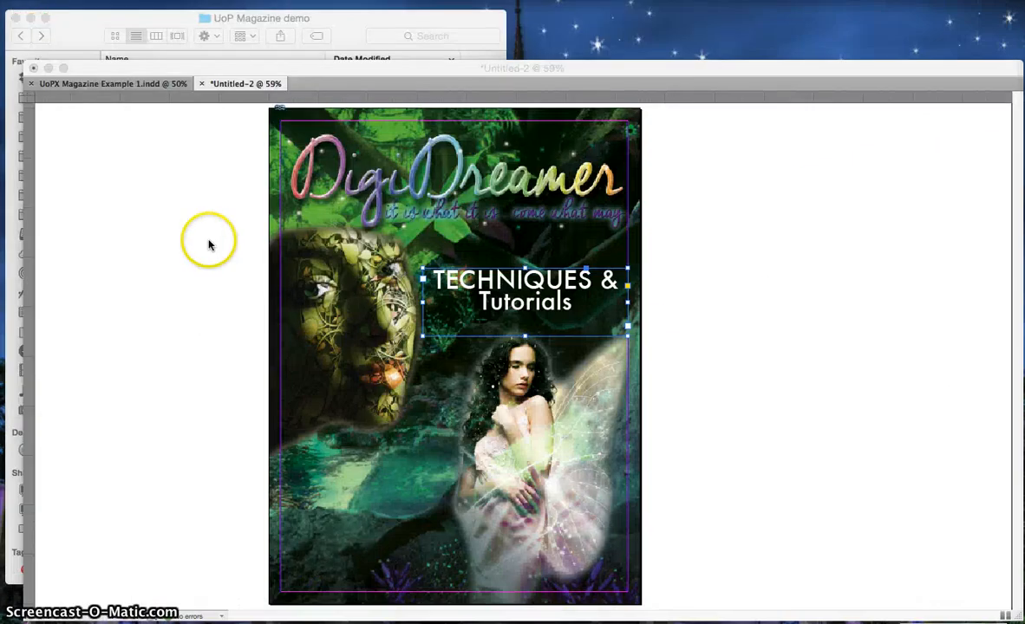
# Switch back to InDesign and compare the new cover with the headlines in UoPX Magazine Example 1.indd.
pyautogui.click(208, 244)
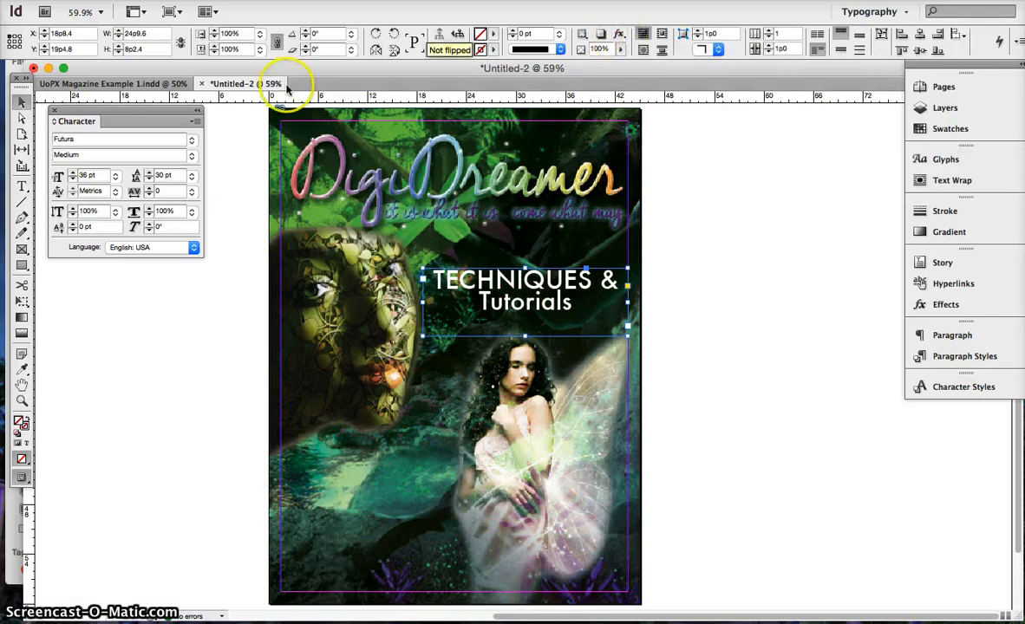
pyautogui.click(113, 83)
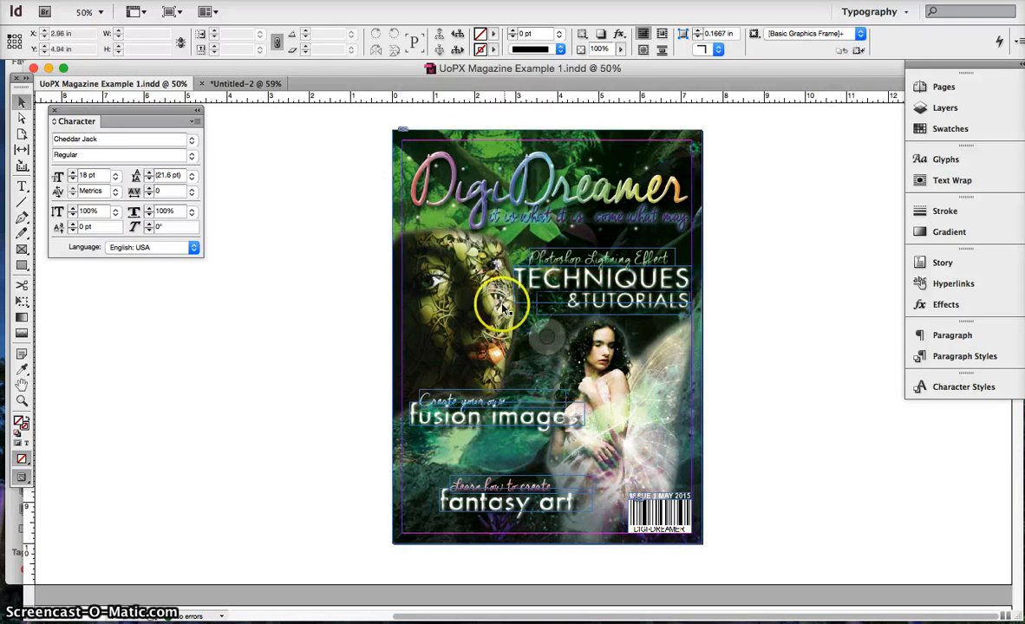
pyautogui.click(245, 83)
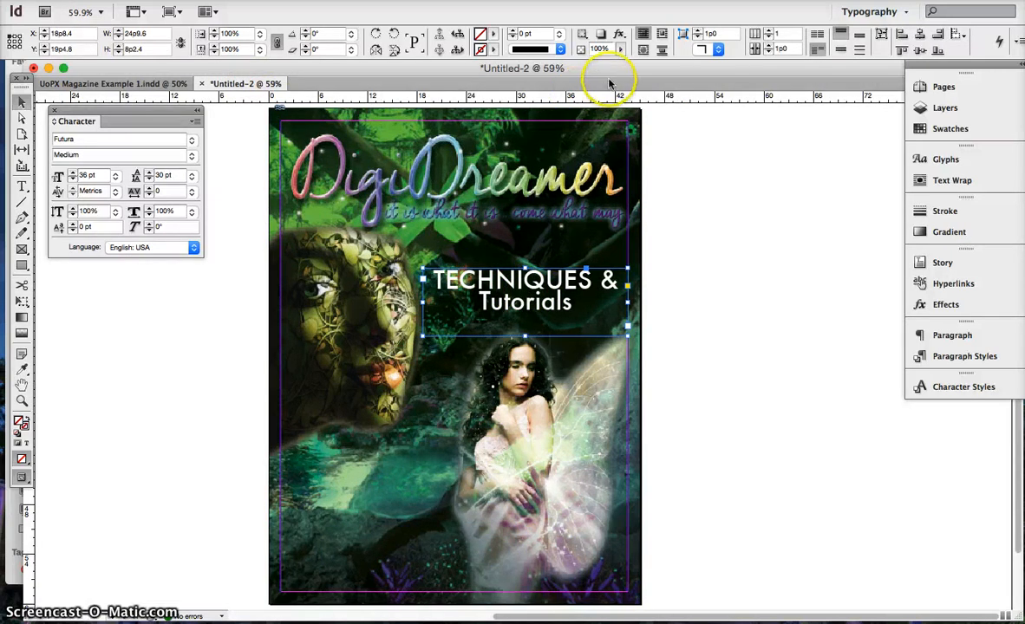
# Add a Drop Shadow effect to the headline frame and compare the cover with the effect preview off and on.
pyautogui.click(621, 36)
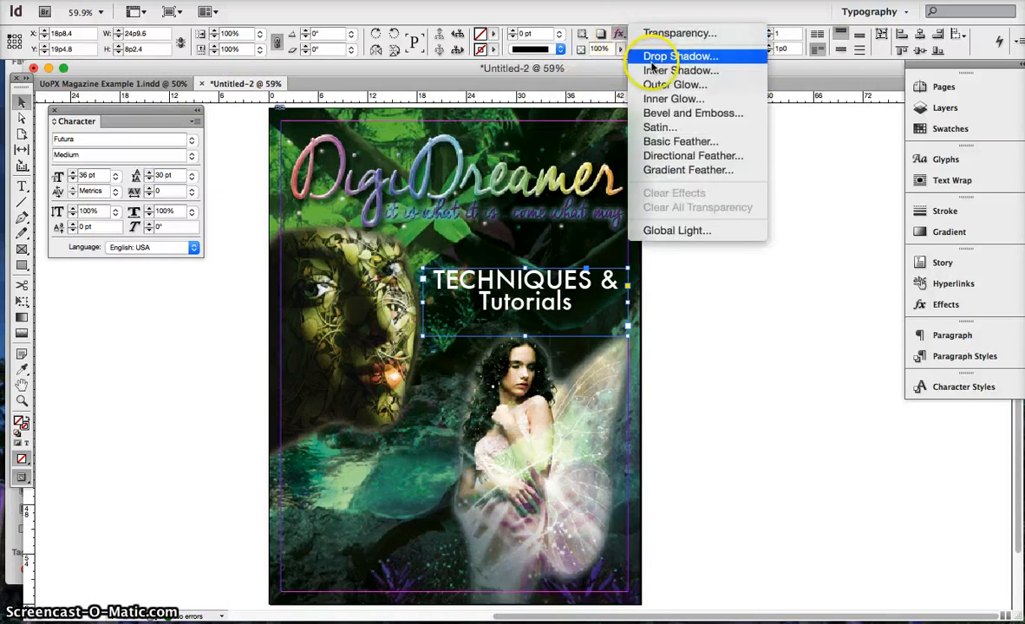
pyautogui.click(645, 57)
pyautogui.moveTo(633, 293); pyautogui.dragTo(216, 119)
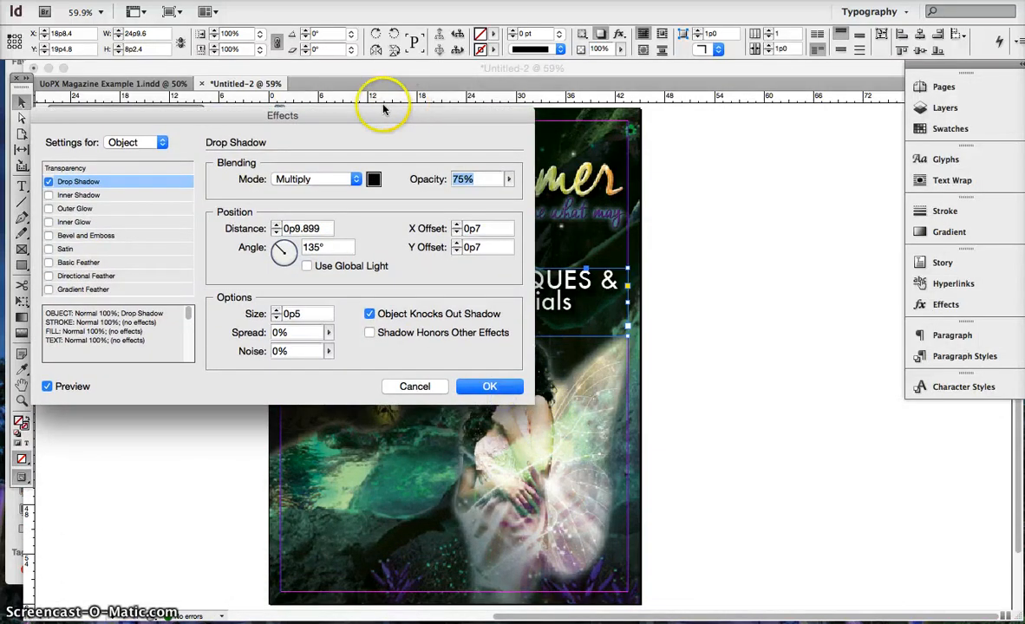
pyautogui.moveTo(359, 119); pyautogui.dragTo(506, 335)
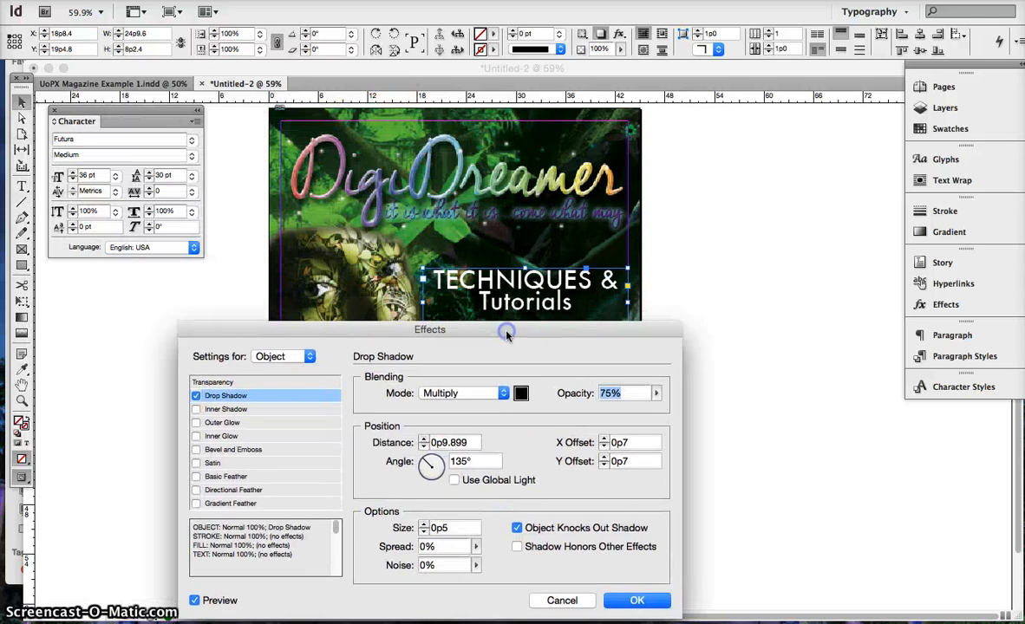
pyautogui.click(195, 600)
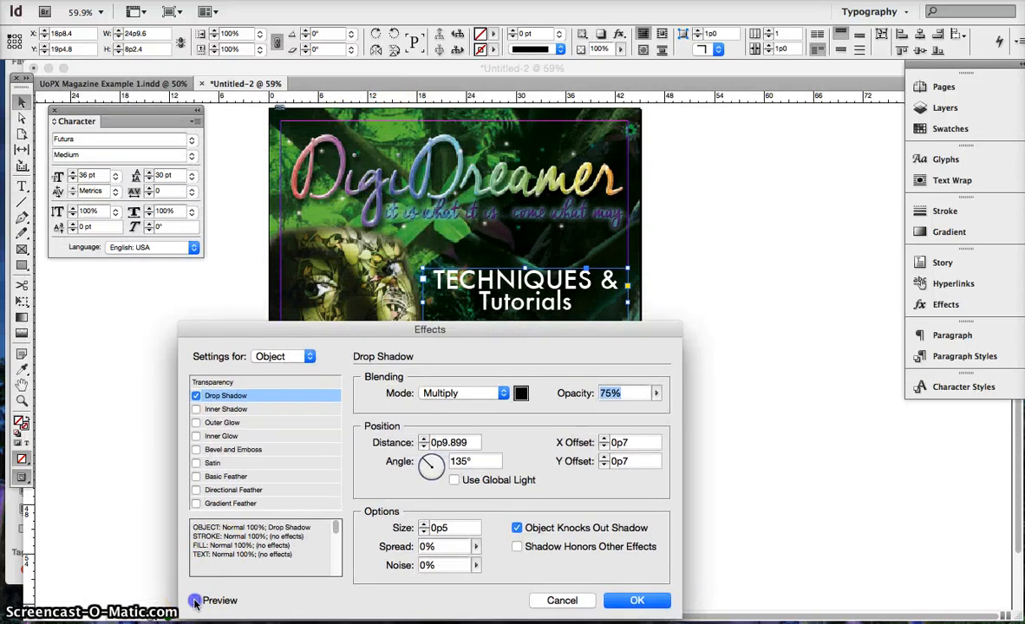
pyautogui.click(195, 600)
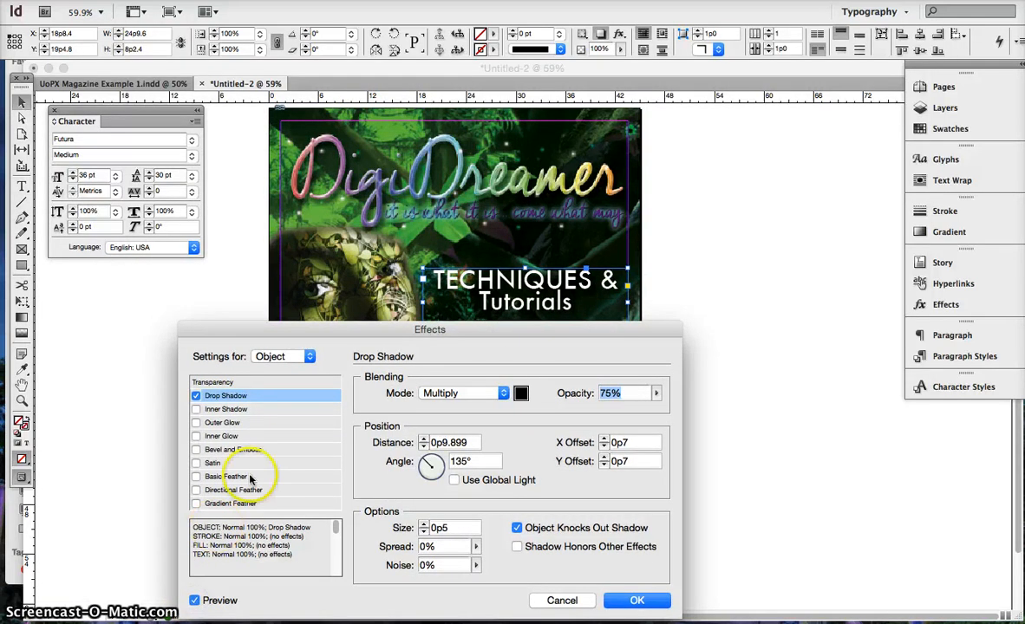
# Enable Inner Shadow and Outer Glow for the headline, with the Inner Shadow settings shown.
pyautogui.click(196, 409)
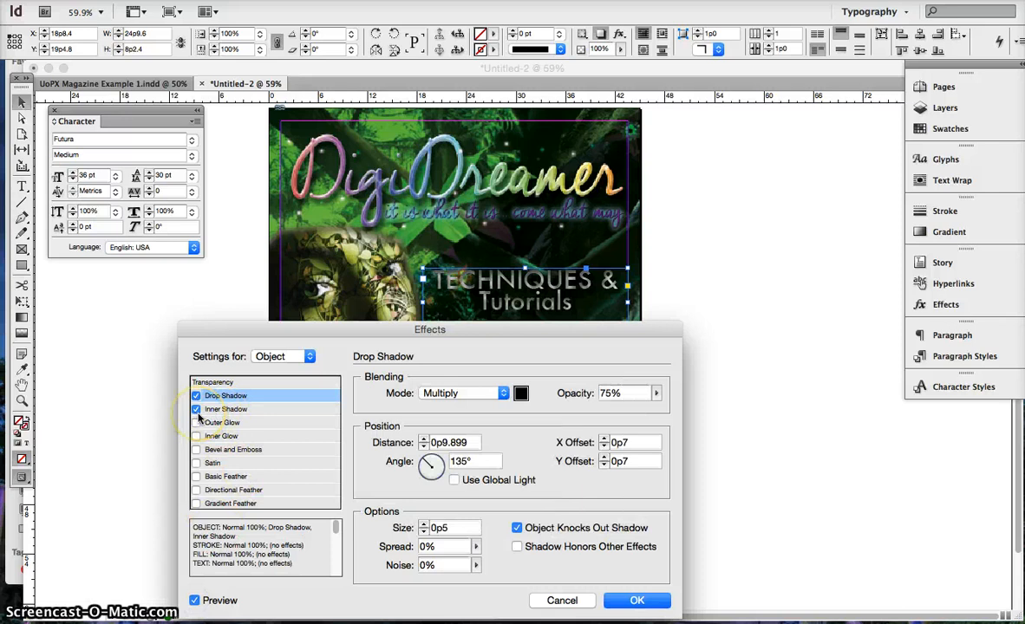
pyautogui.click(213, 409)
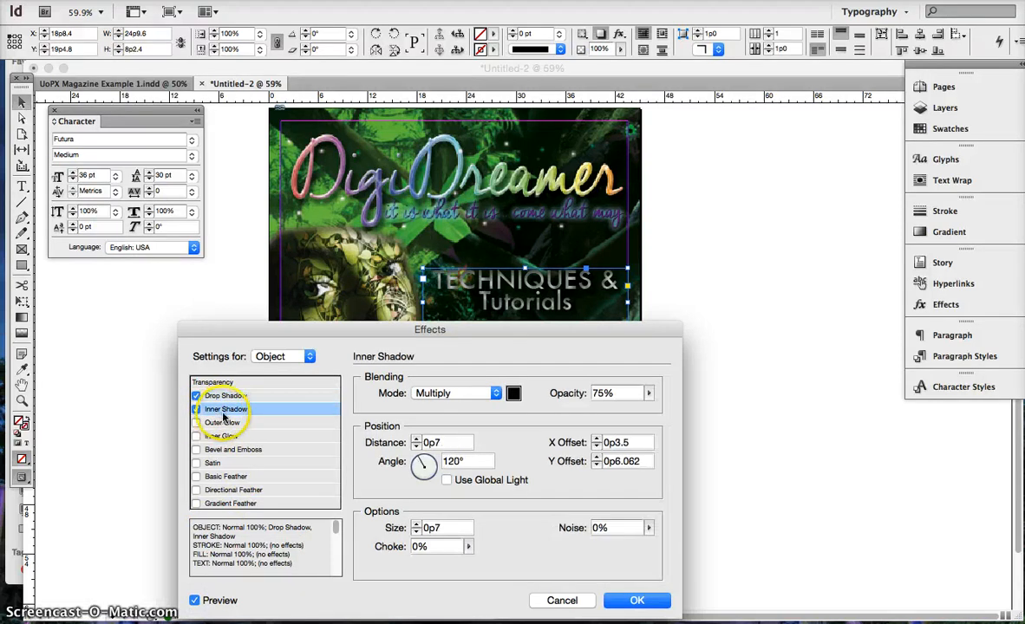
pyautogui.click(196, 423)
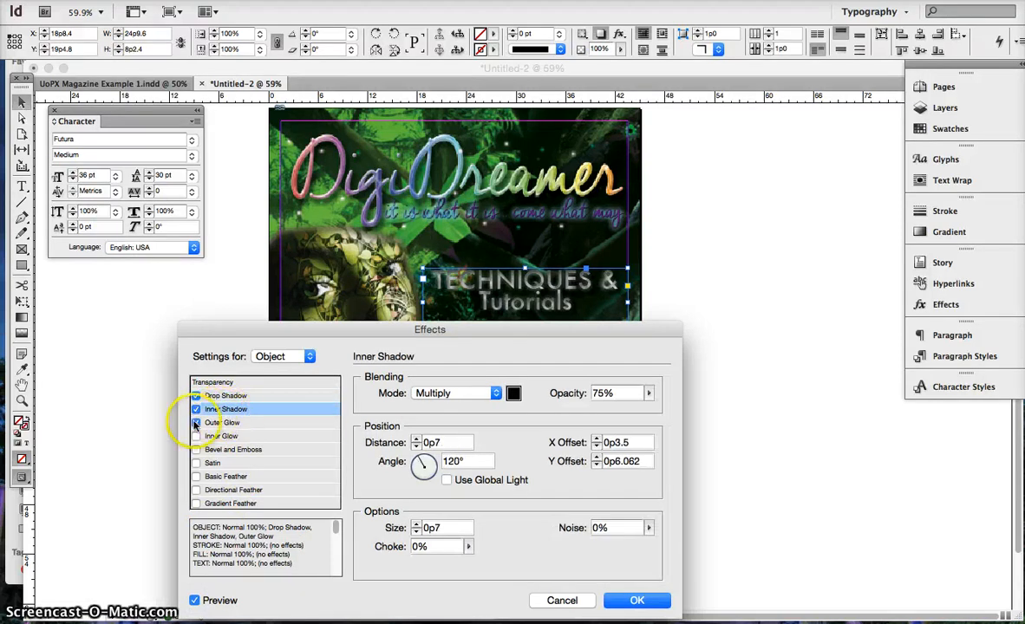
# Set the Inner Shadow's blending mode to Darken after trying Overlay and Screen.
pyautogui.click(450, 394)
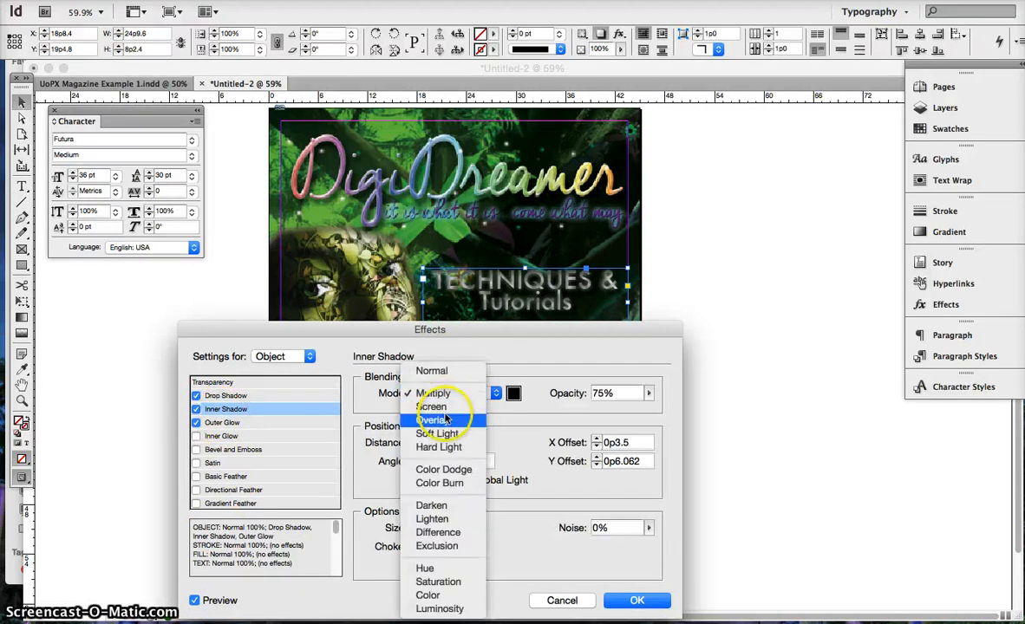
pyautogui.click(438, 420)
pyautogui.click(453, 393)
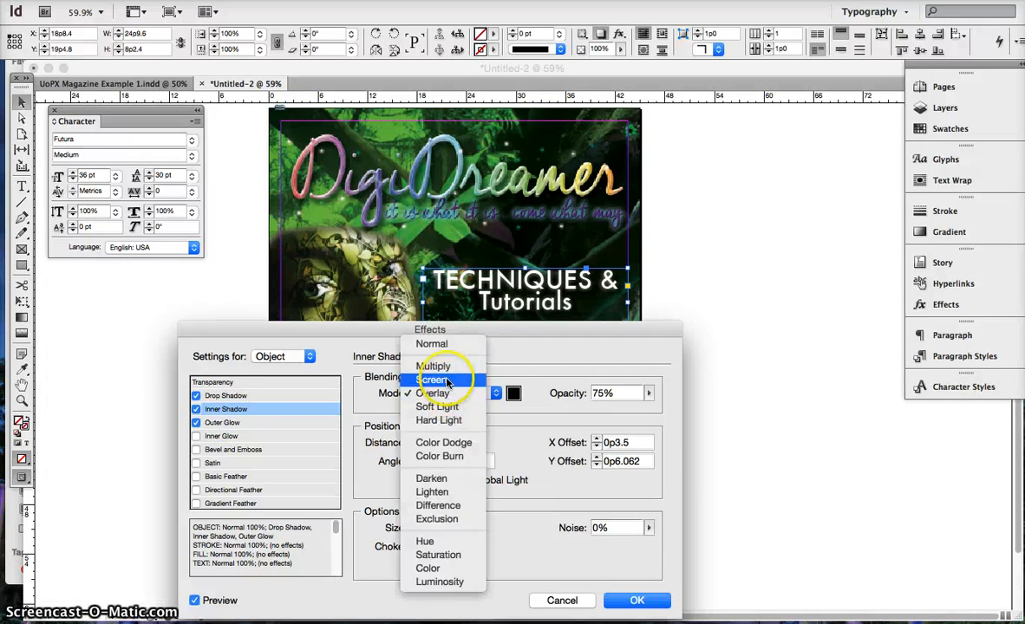
pyautogui.click(450, 380)
pyautogui.click(451, 394)
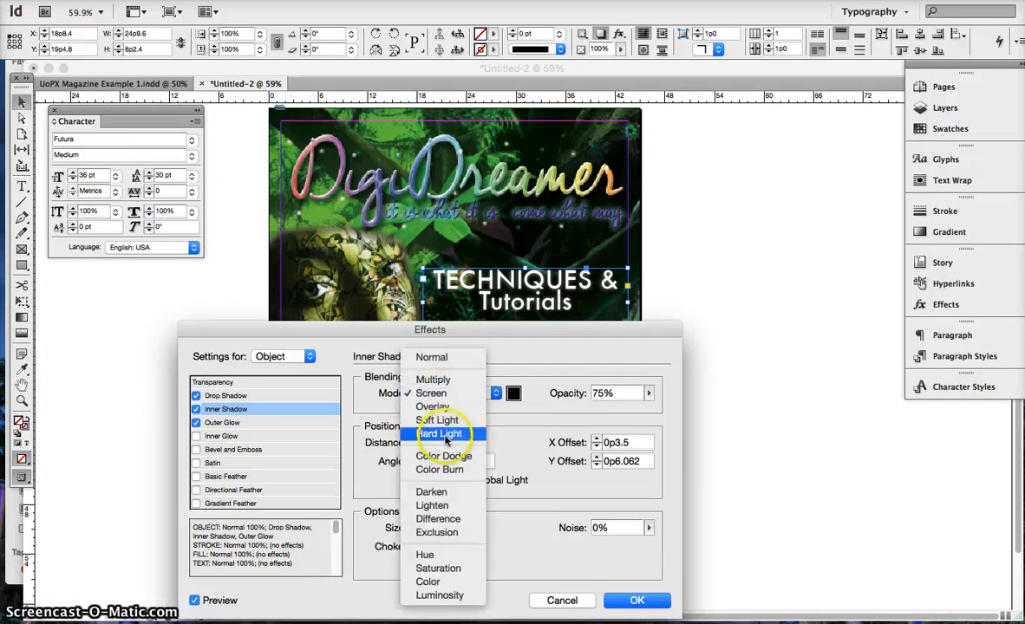
pyautogui.click(451, 488)
# Change the Inner Shadow's colour to the cyan swatch C=100 M=0 Y=0 K=0.
pyautogui.click(513, 394)
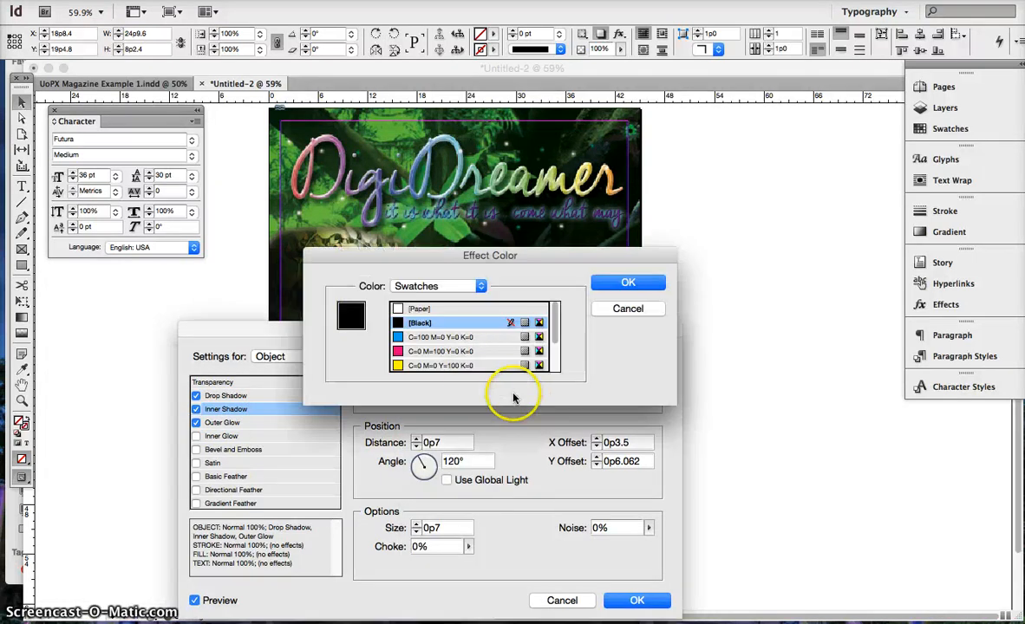
pyautogui.click(453, 337)
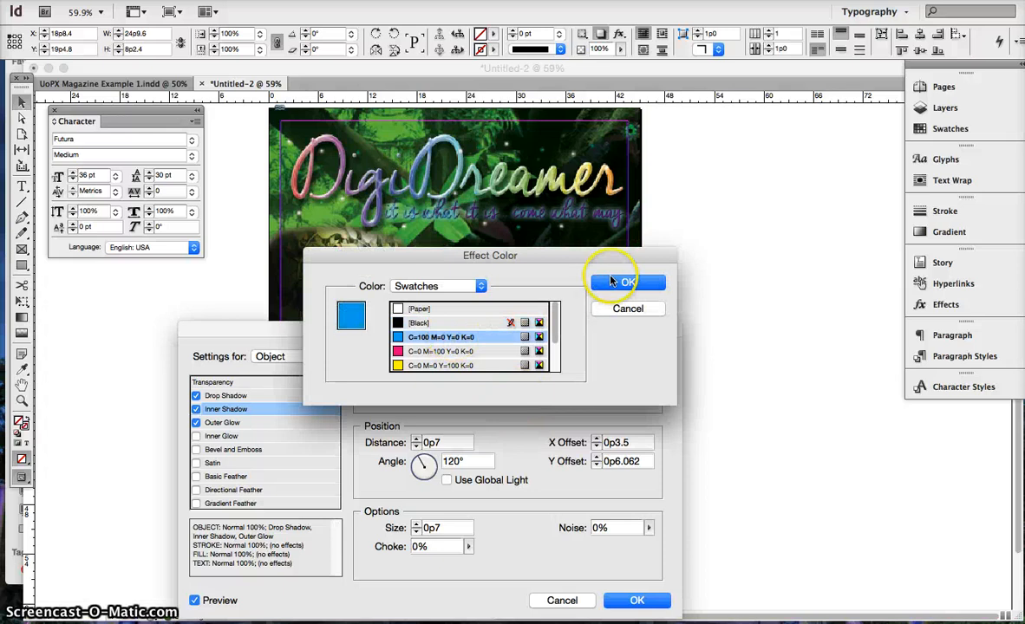
pyautogui.click(626, 282)
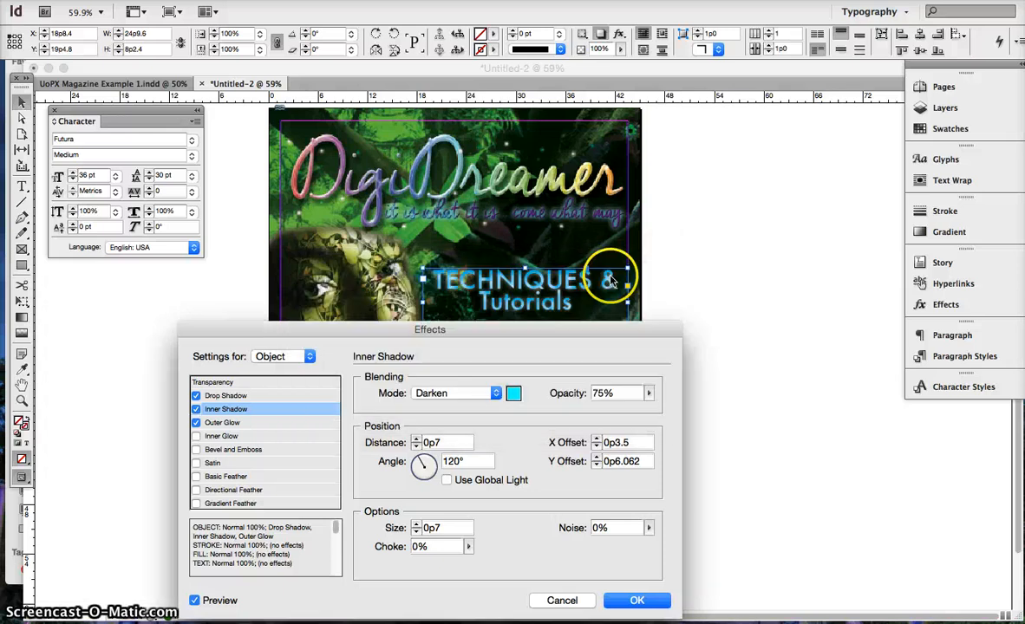
# Try Basic Feather against Gradient Feather on the headline, keep Gradient Feather, add Satin and apply the effects.
pyautogui.click(197, 504)
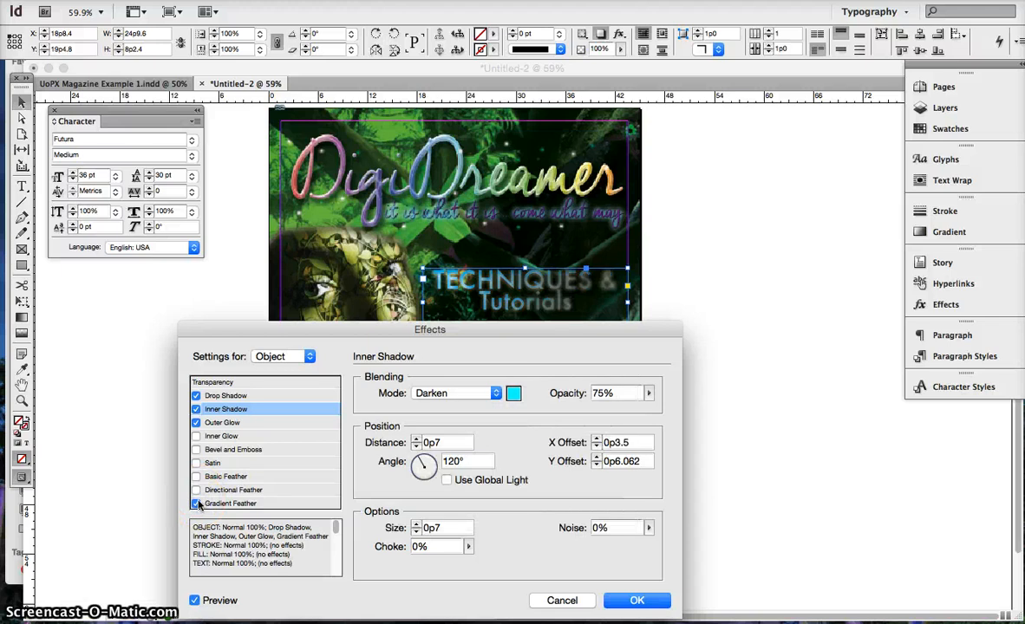
pyautogui.click(197, 477)
pyautogui.click(197, 478)
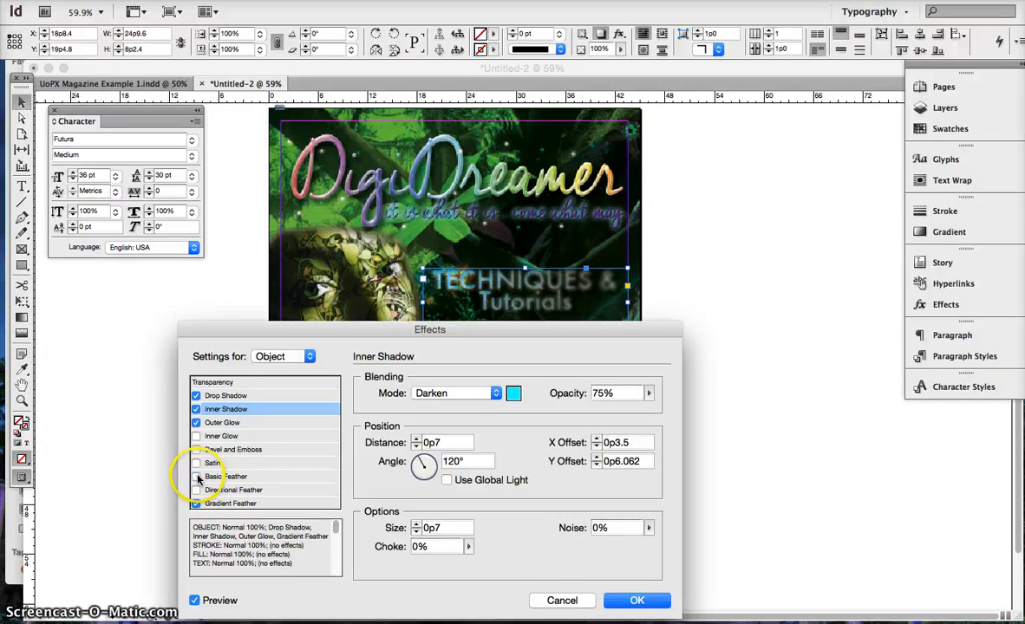
pyautogui.click(197, 503)
pyautogui.click(197, 478)
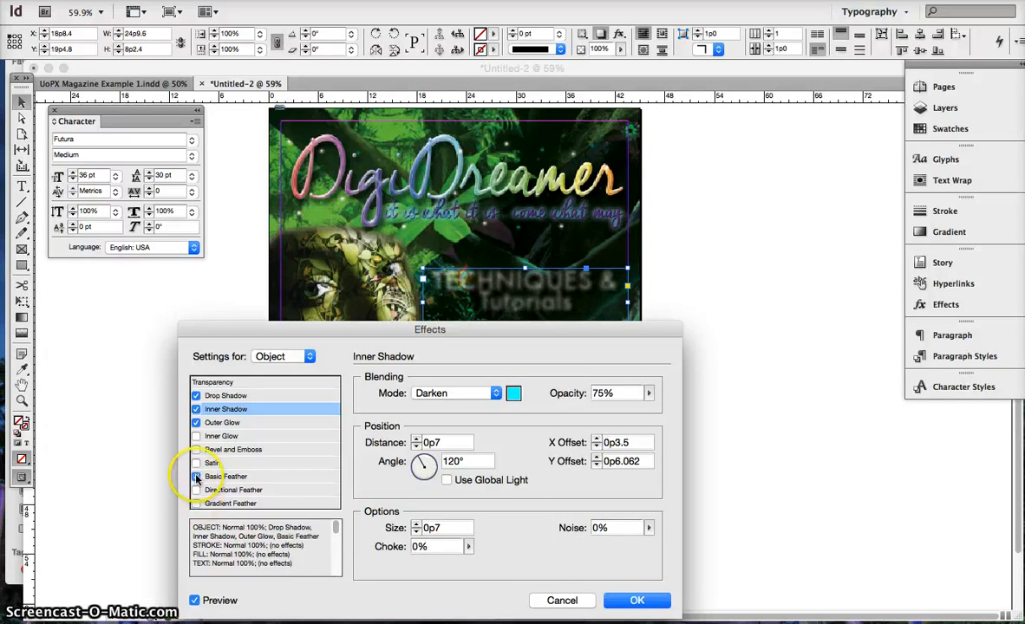
pyautogui.click(196, 478)
pyautogui.click(196, 504)
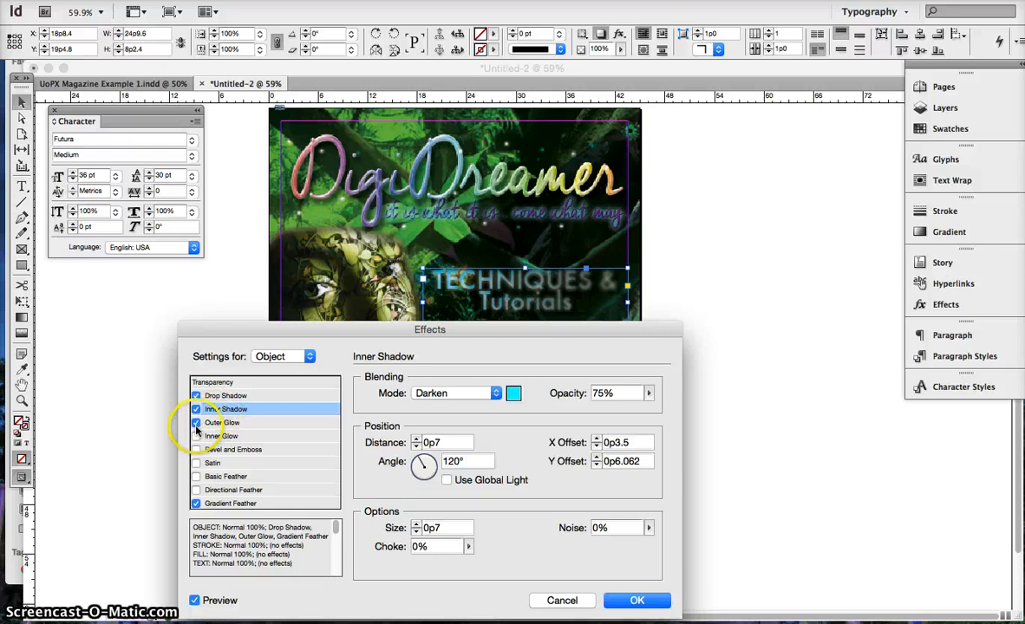
pyautogui.click(196, 462)
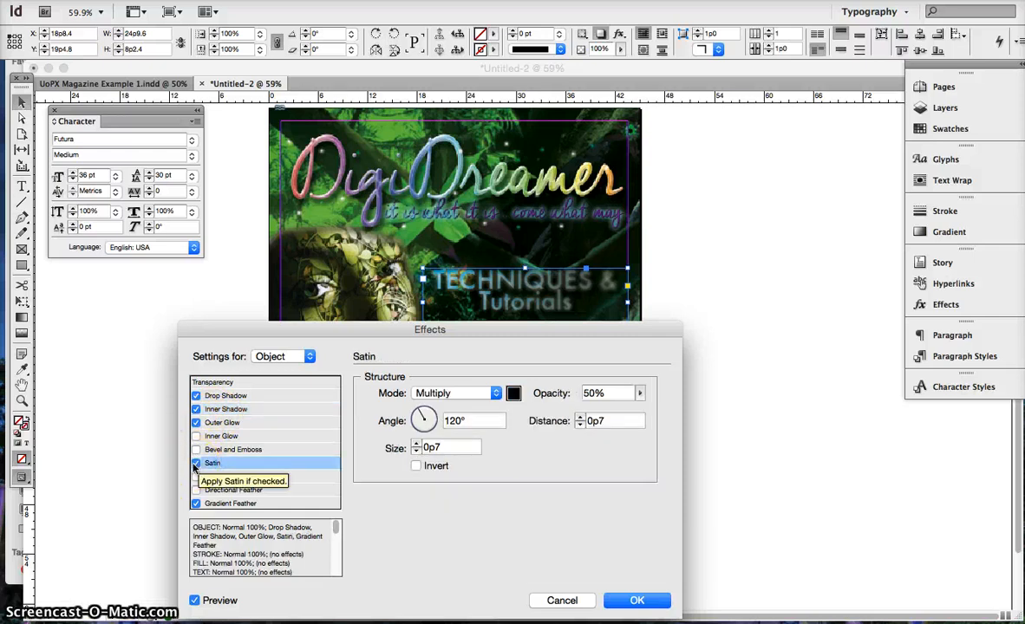
pyautogui.click(631, 598)
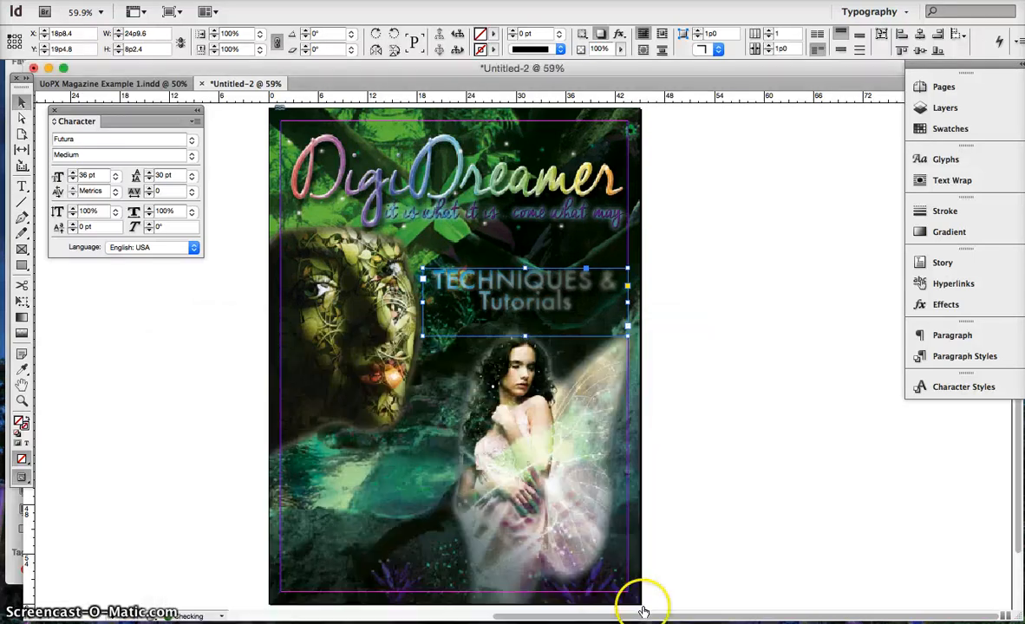
# Deselect the headline and compare the cover with UoPX Magazine Example 1.indd, ending on the new document.
pyautogui.click(684, 393)
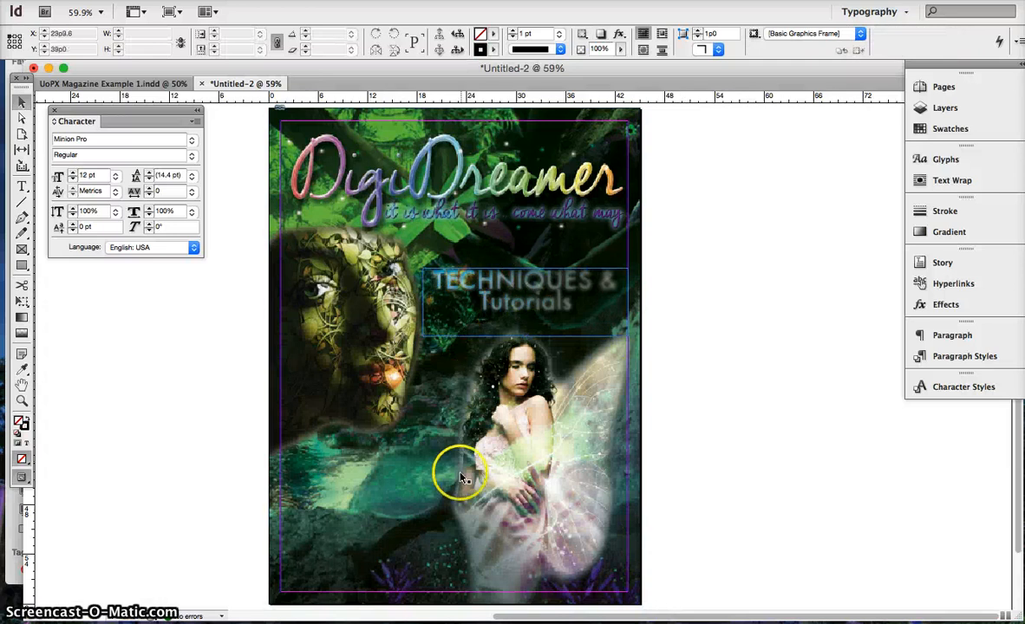
pyautogui.click(124, 84)
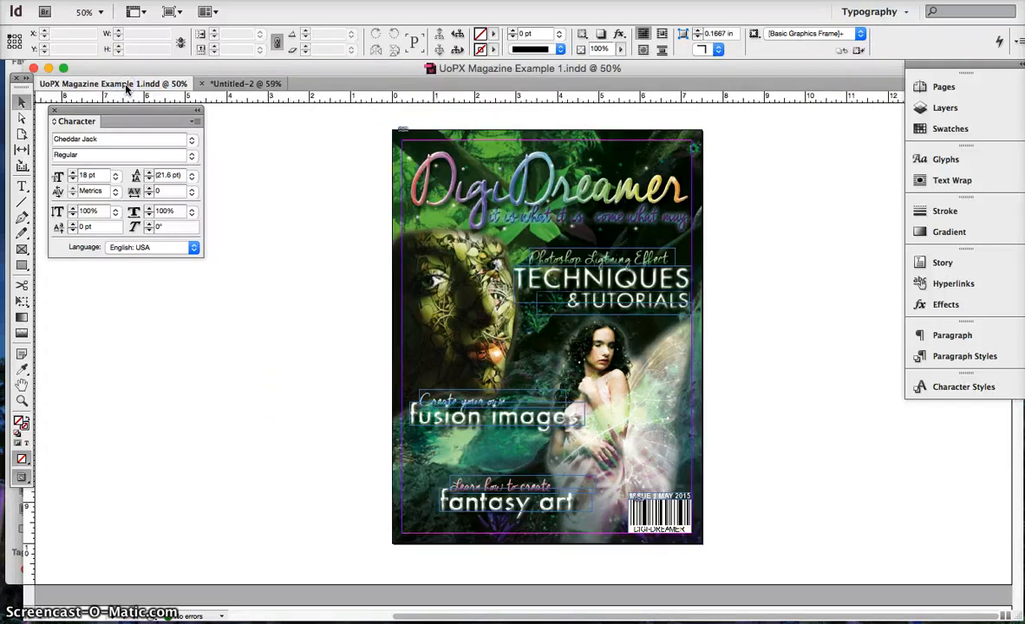
pyautogui.click(222, 84)
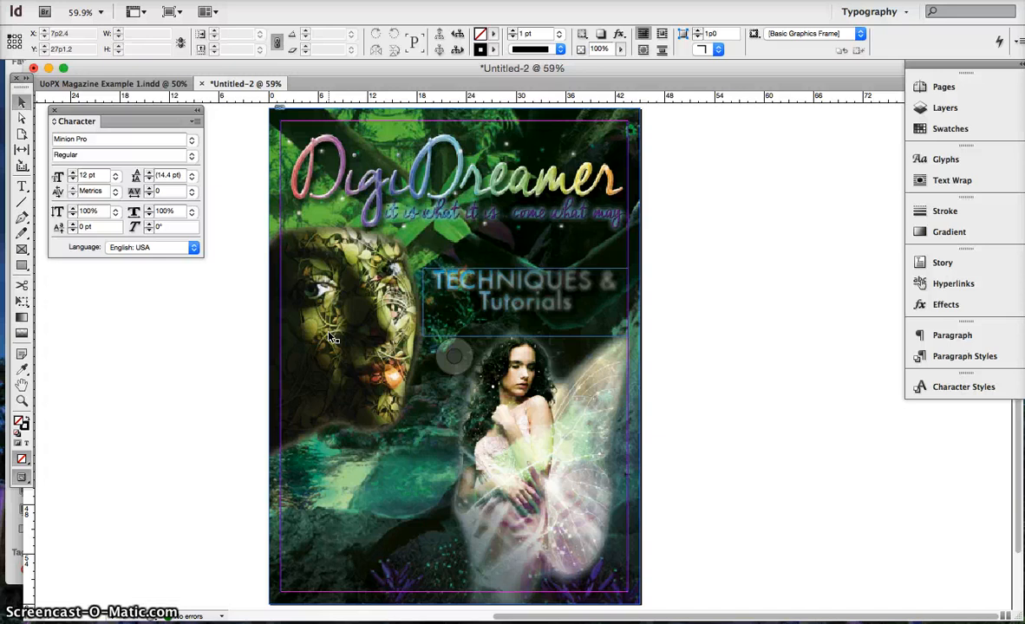
# Add two blank pages based on A-Master after the cover to form the 2-3 spread.
pyautogui.click(945, 88)
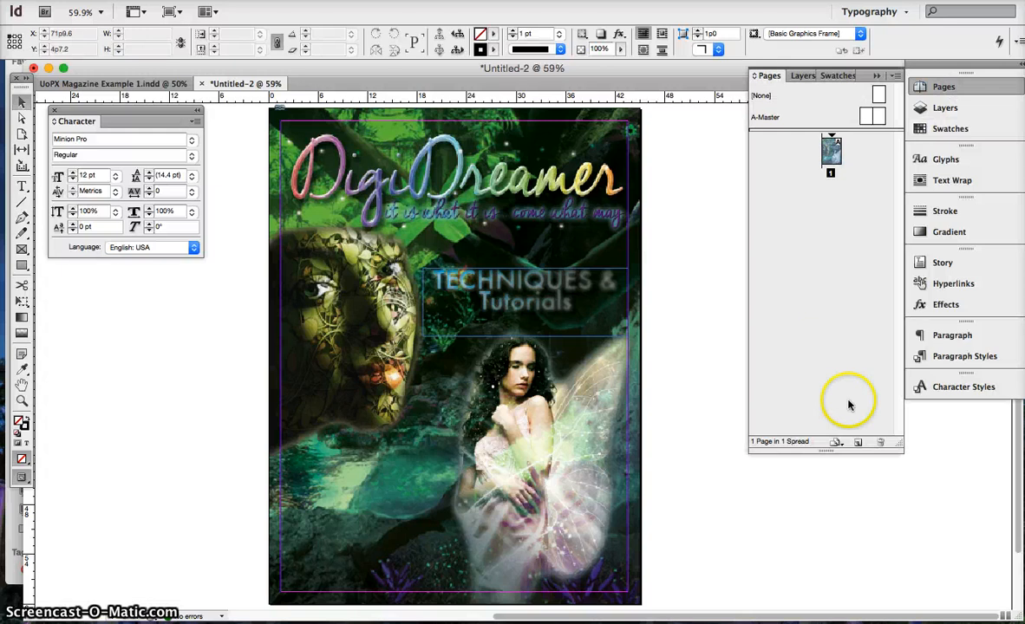
pyautogui.click(858, 443)
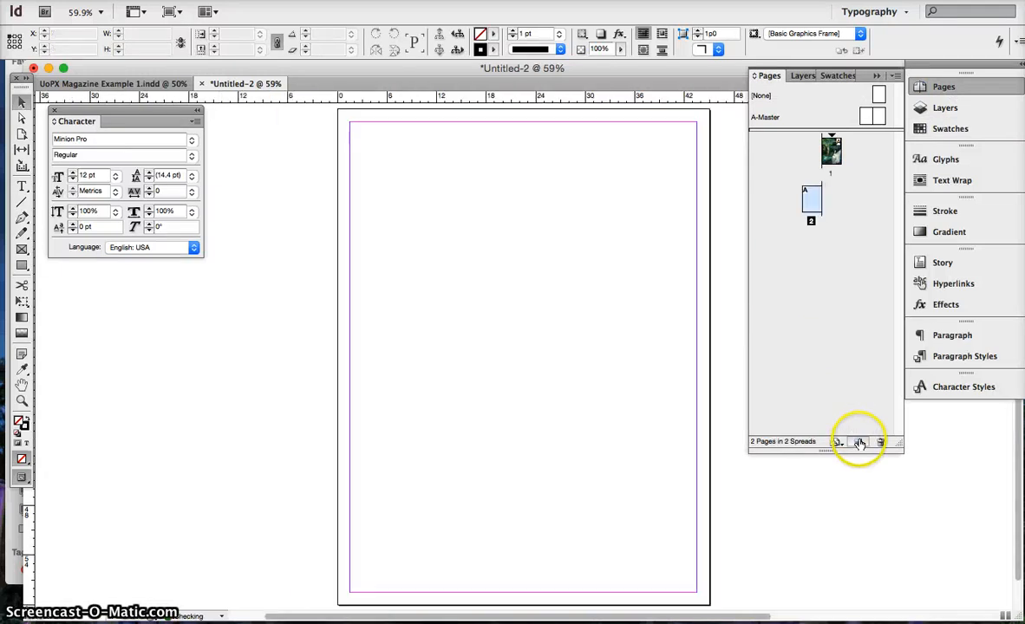
pyautogui.click(859, 443)
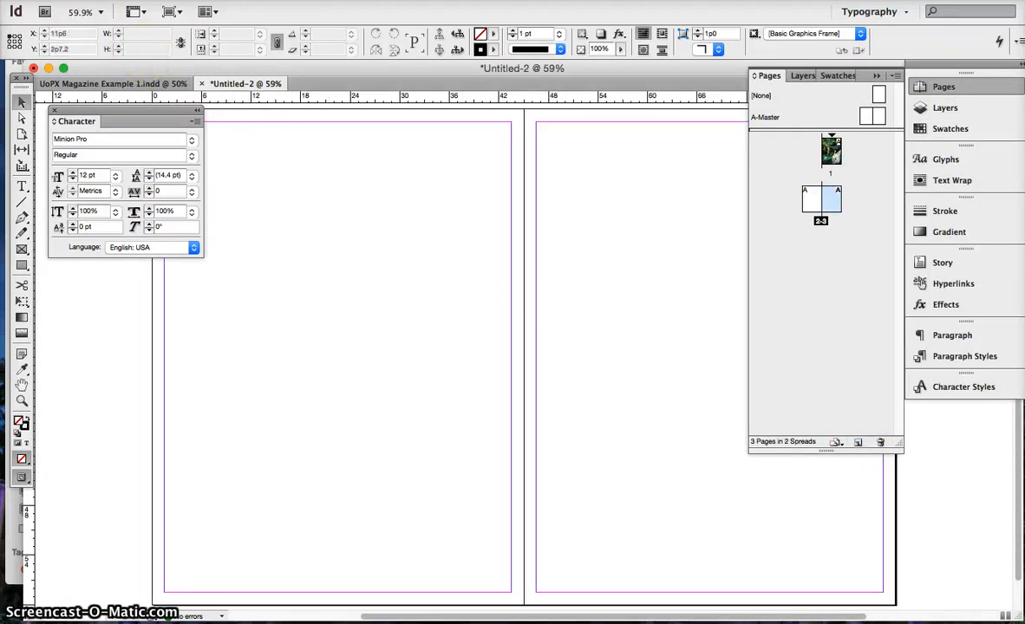
# Save the document as demo in the UoP Magazine demo folder in InDesign CS6 format.
pyautogui.click(59, 0)
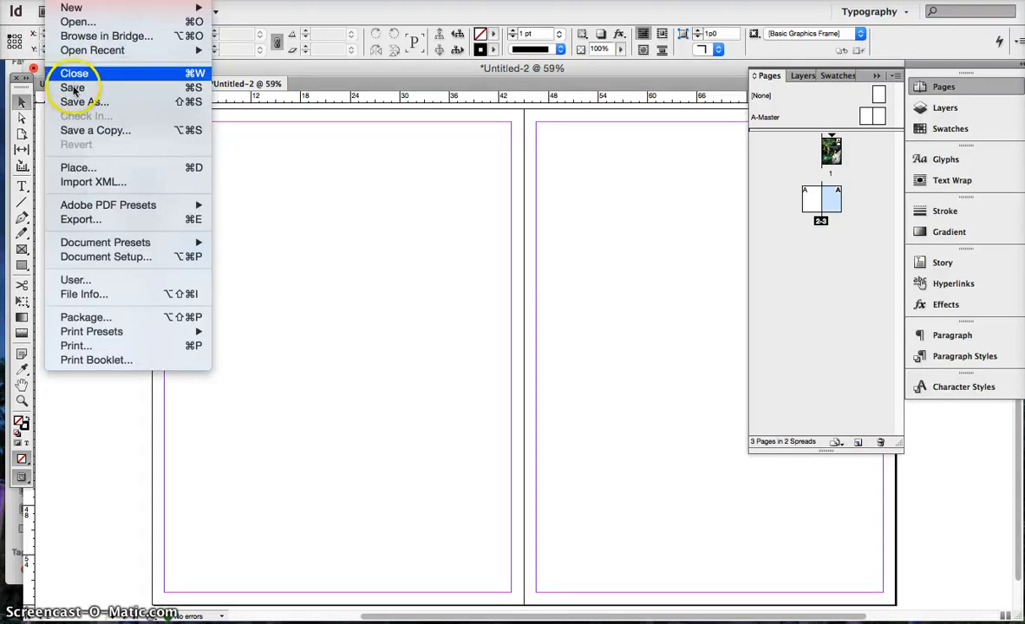
pyautogui.click(70, 87)
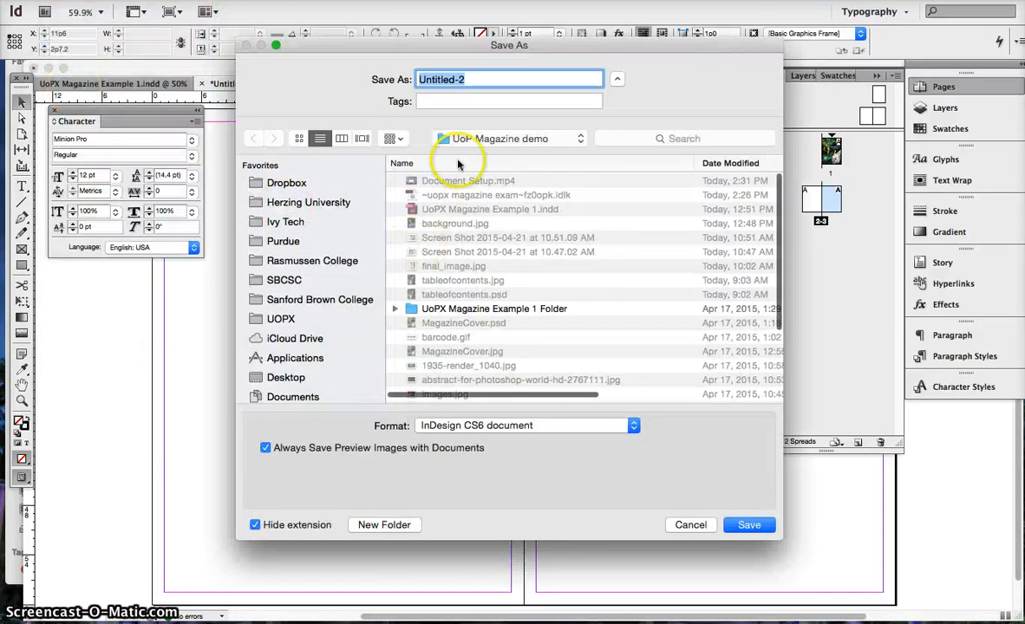
pyautogui.write('demo')
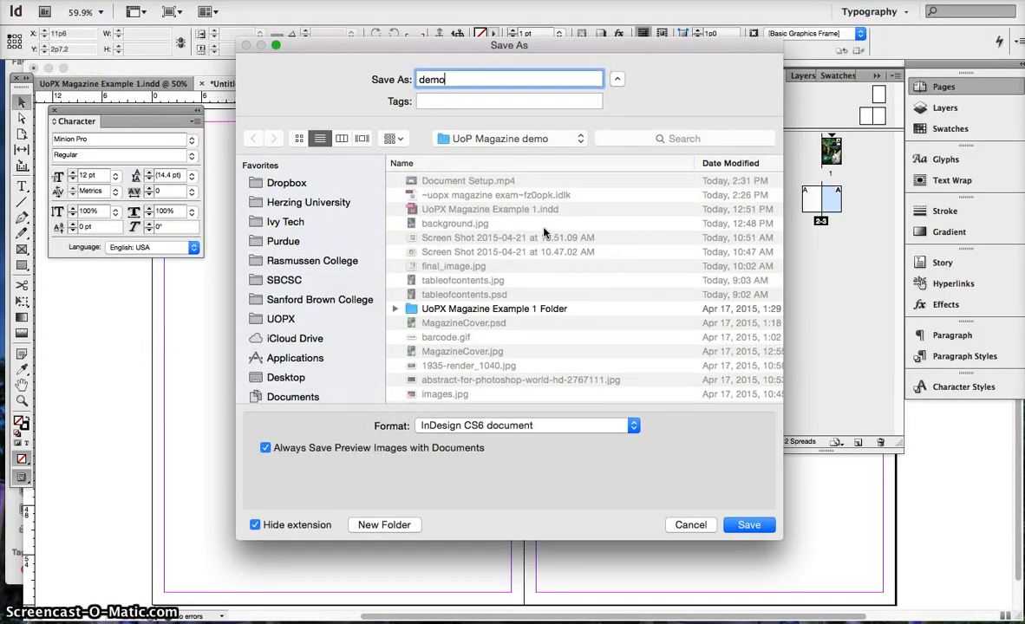
pyautogui.press('Return')
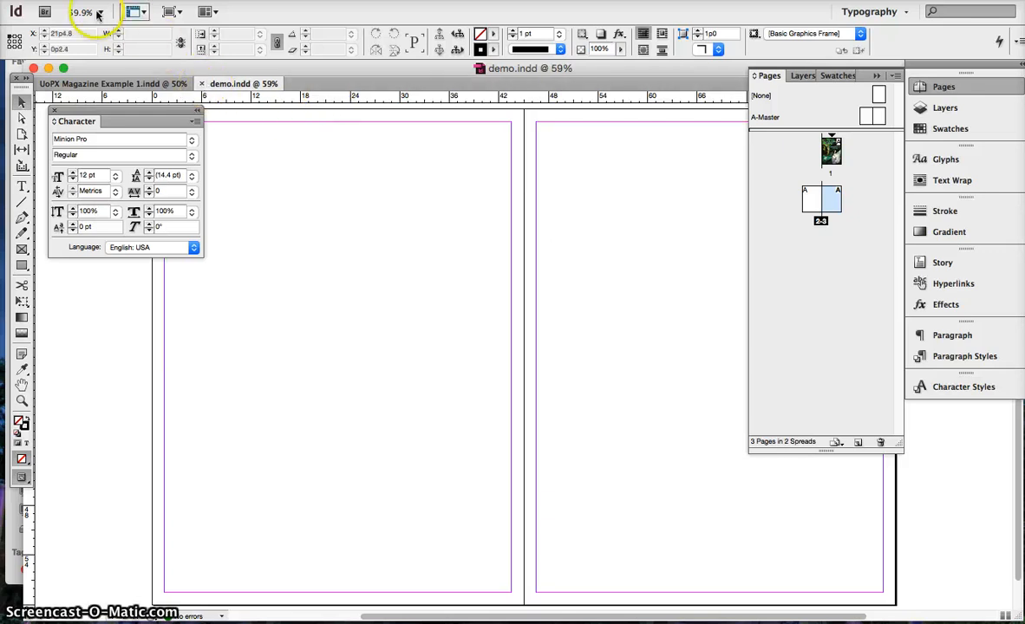
# Export all pages of the magazine as demo in Adobe PDF (Print) format with the High Quality Print preset.
pyautogui.click(95, 4)
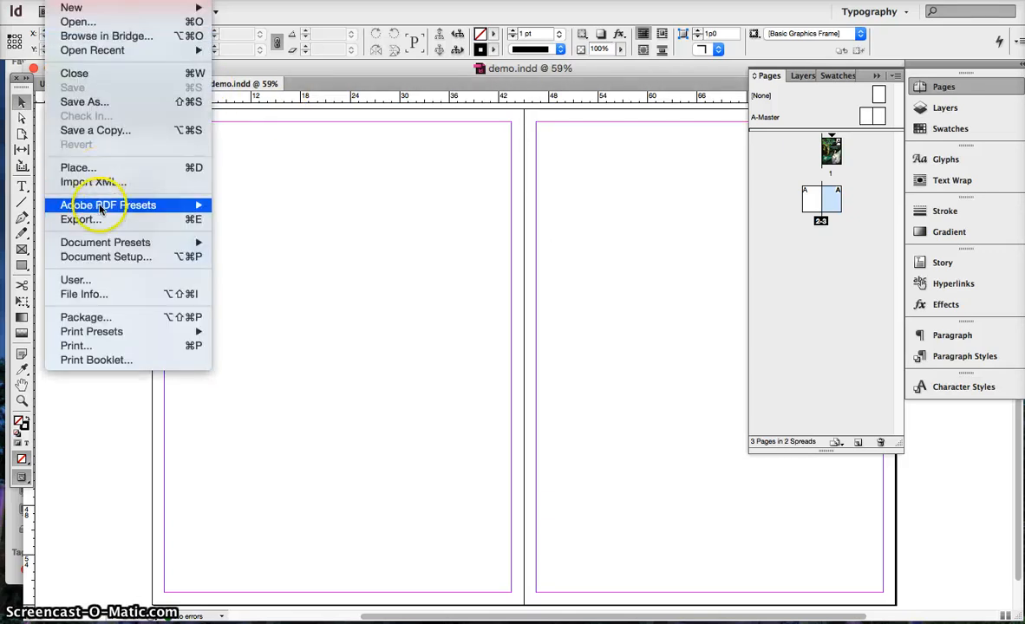
pyautogui.click(100, 225)
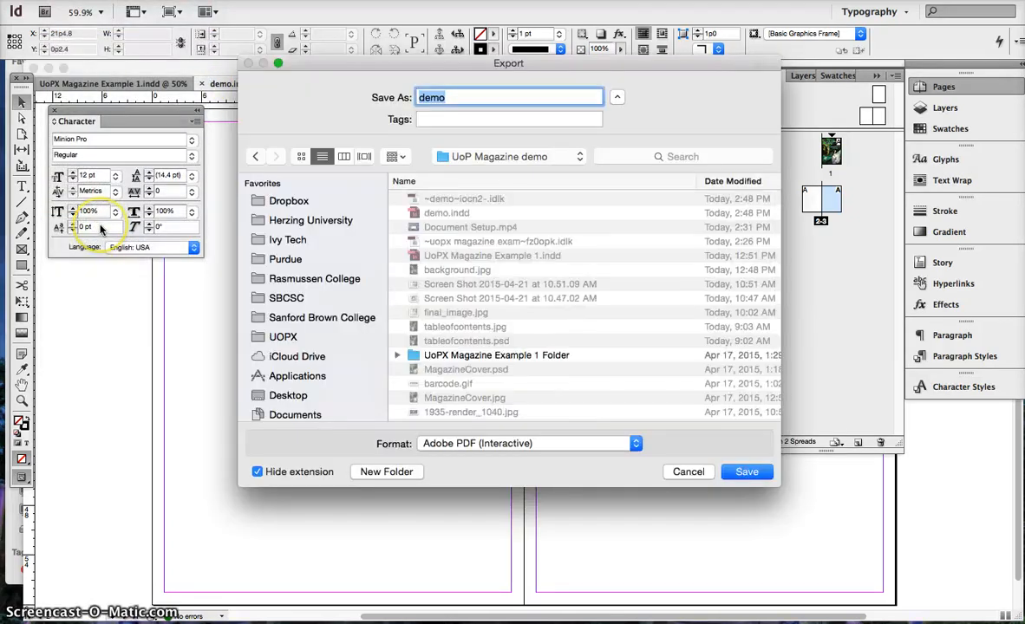
pyautogui.click(485, 447)
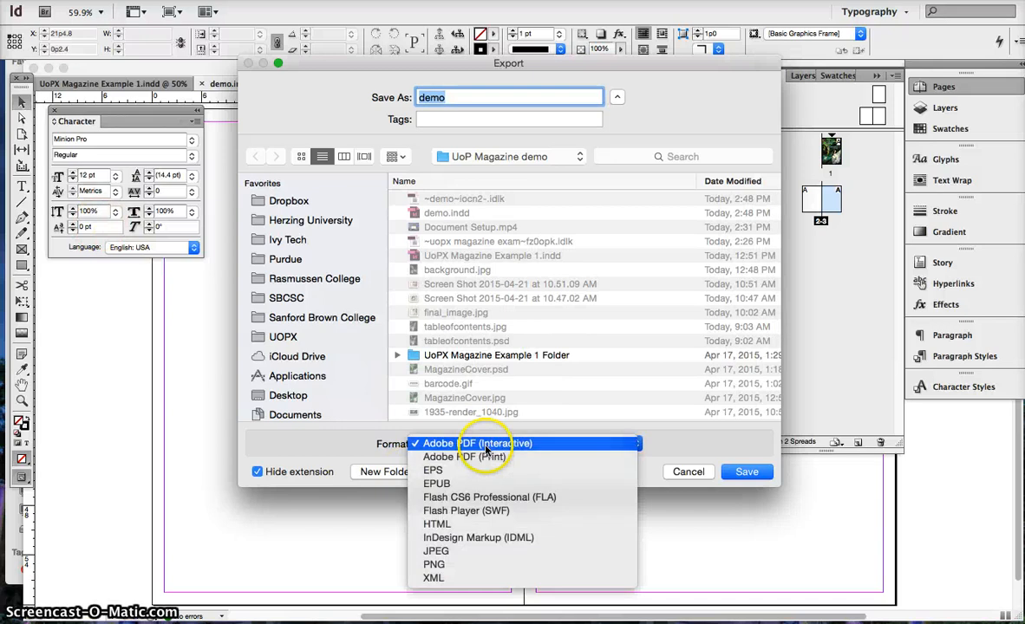
pyautogui.click(485, 457)
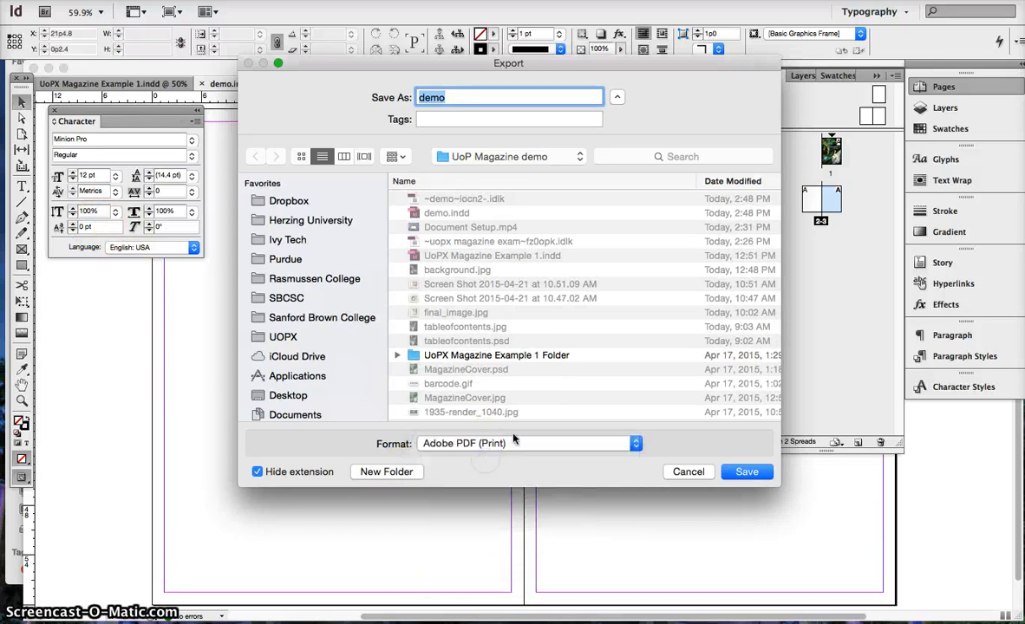
pyautogui.click(748, 474)
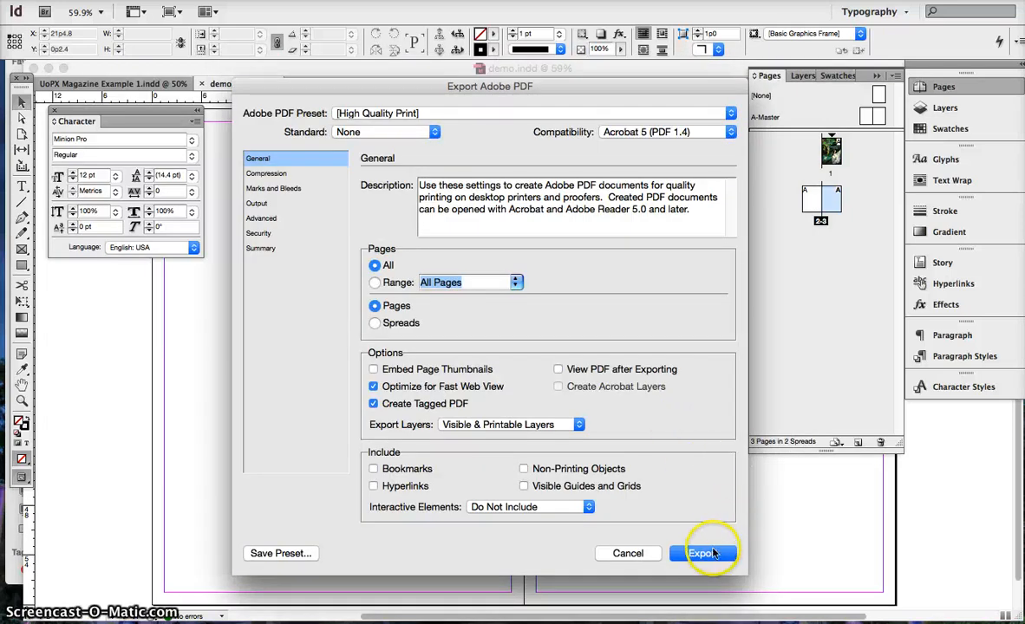
pyautogui.click(704, 554)
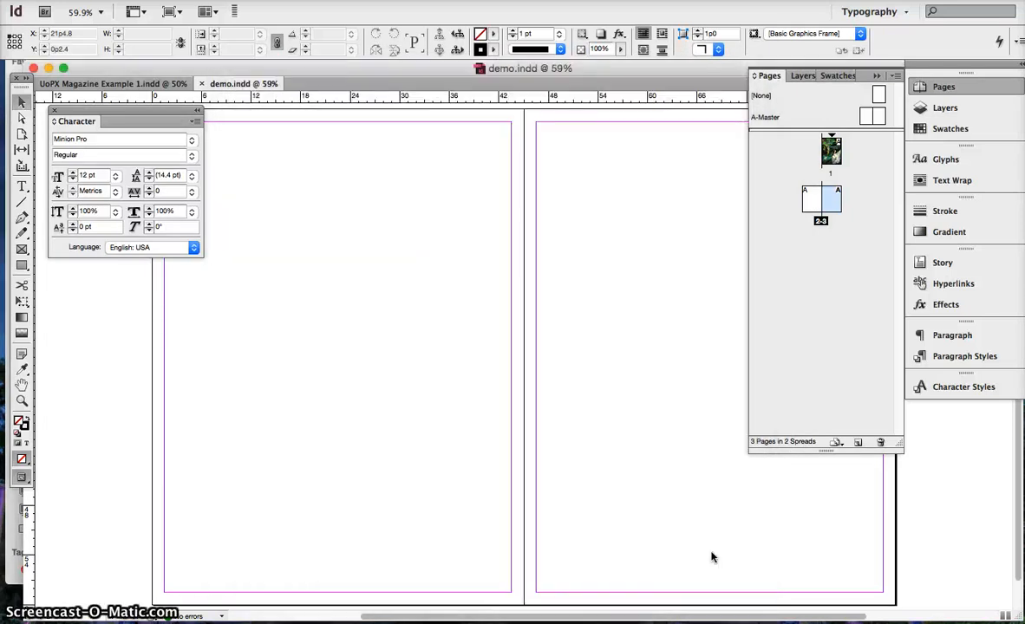